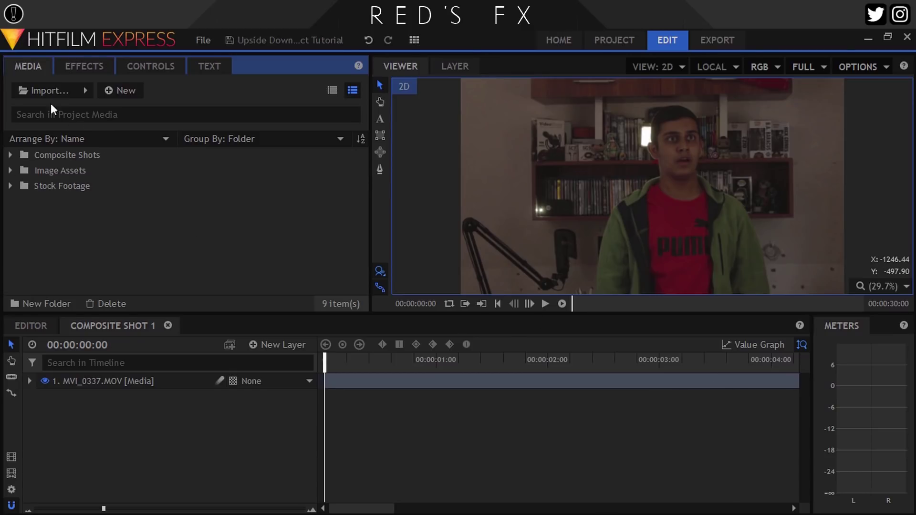
click(94, 381)
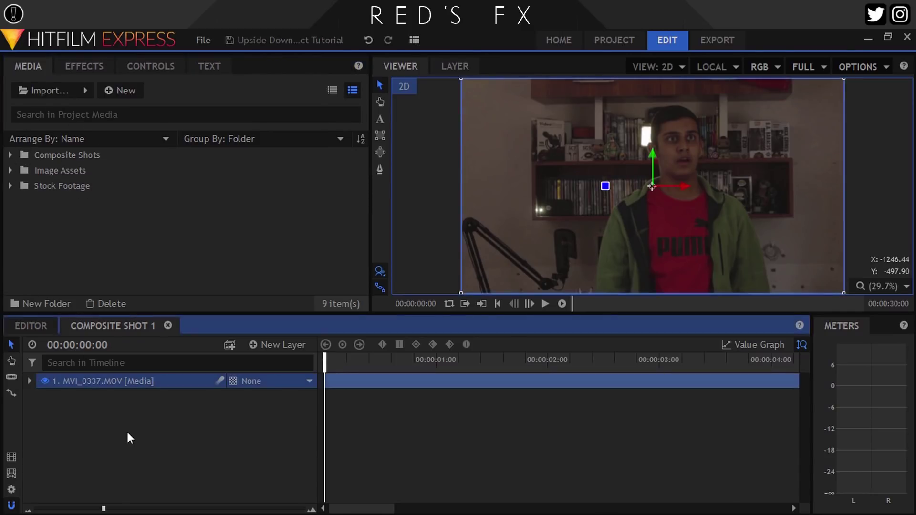
click(122, 408)
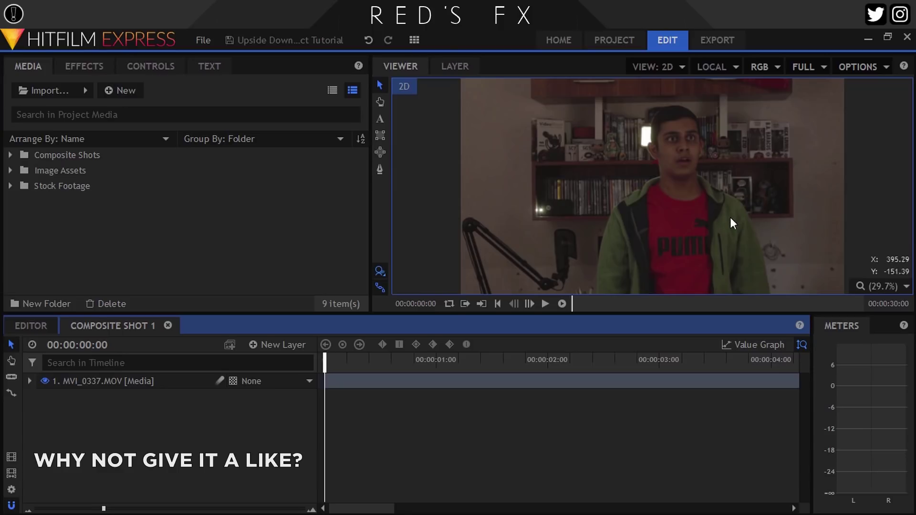
Add ivy-1467615_1920.png above the MVI_0337.MOV footage and convert it to a 3D plane.
click(11, 170)
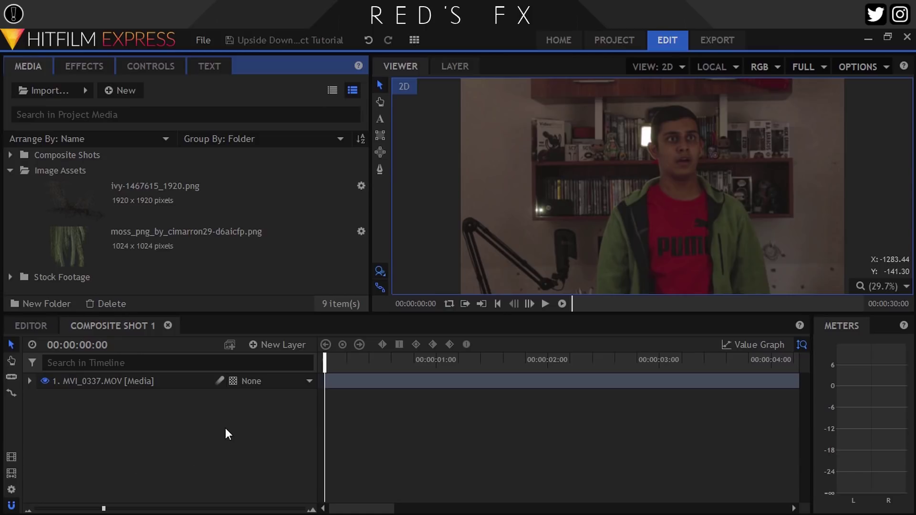
drag(71, 202, 147, 382)
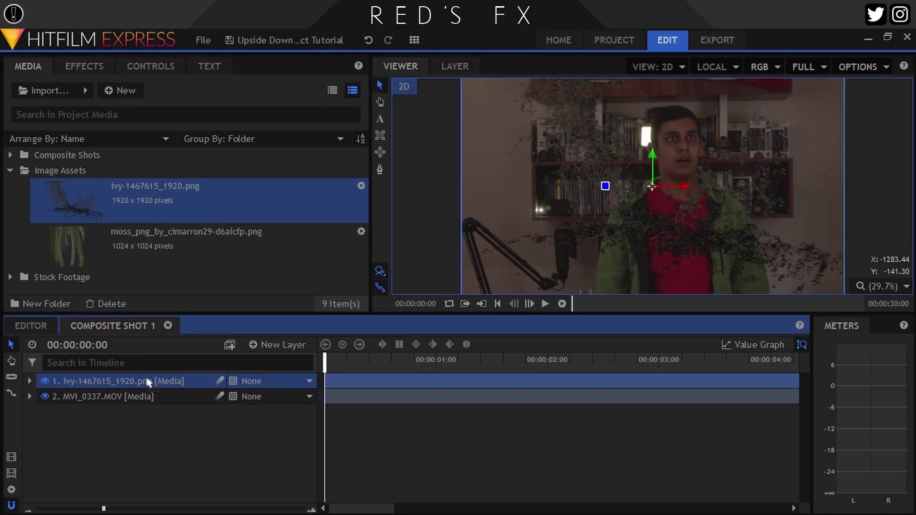
click(234, 380)
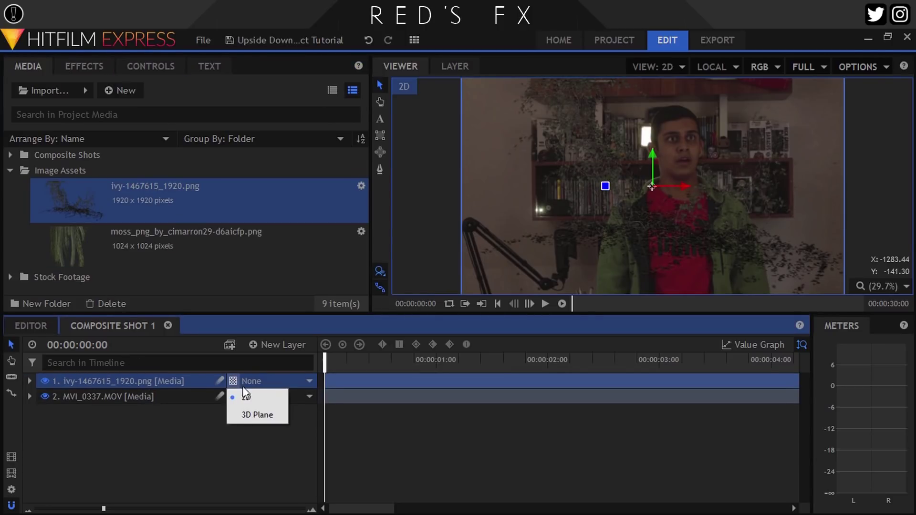
click(256, 412)
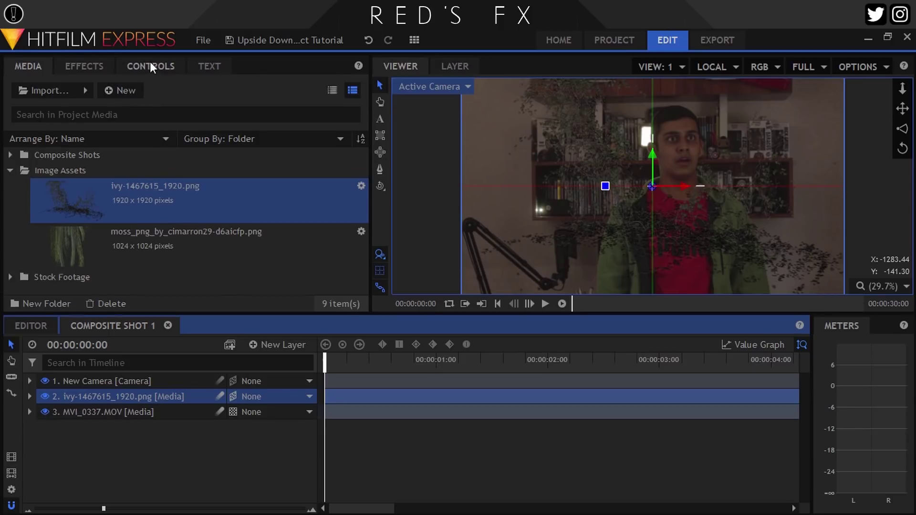
Scale the ivy layer to 78%, position it at -332.7, 855.7, -1023.9 and rotate its Z orientation to 310.5°.
click(149, 62)
click(12, 177)
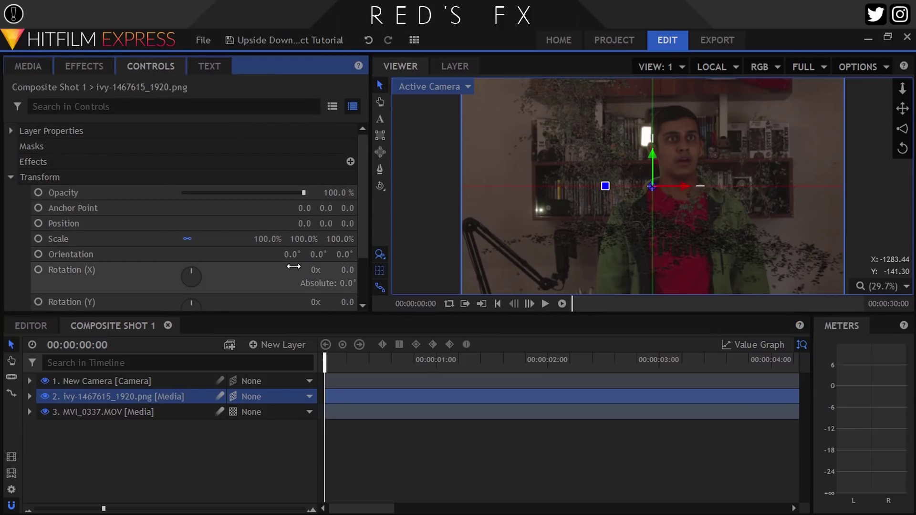
drag(281, 238, 285, 239)
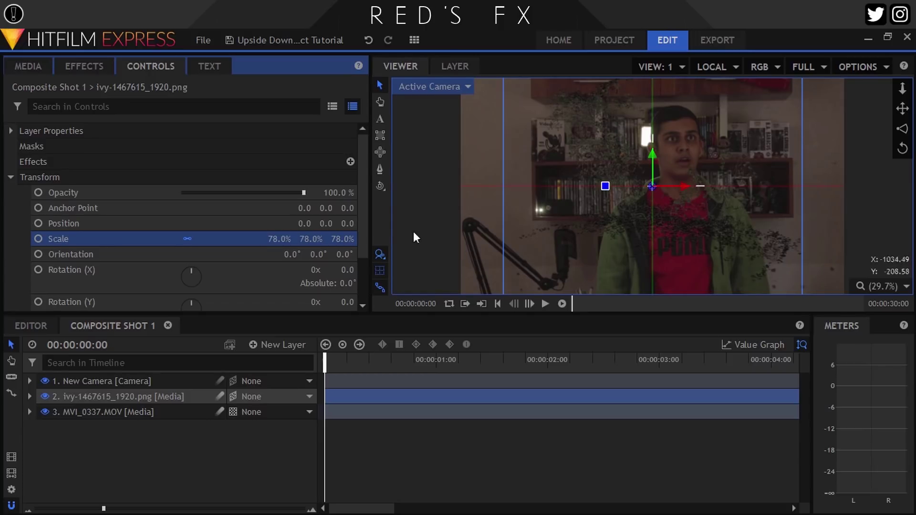
drag(344, 224, 310, 224)
drag(605, 185, 591, 79)
drag(341, 224, 296, 224)
mouse_move(637, 93)
mouse_down()
mouse_move(625, 73)
mouse_move(611, 111)
mouse_up()
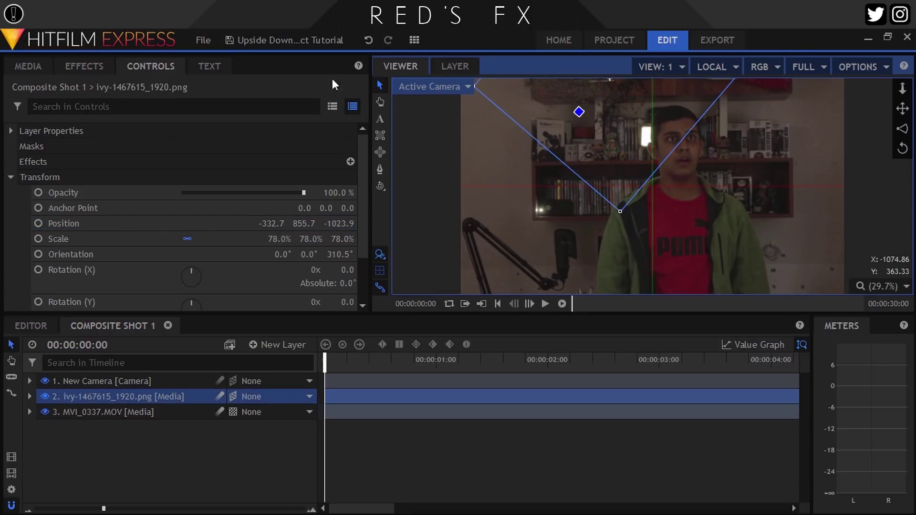
Draw a closed freehand mask on the ivy layer following the edges of the wooden cabinet above the shelves.
click(382, 171)
scroll(562, 92, up, 1)
scroll(572, 91, up, 2)
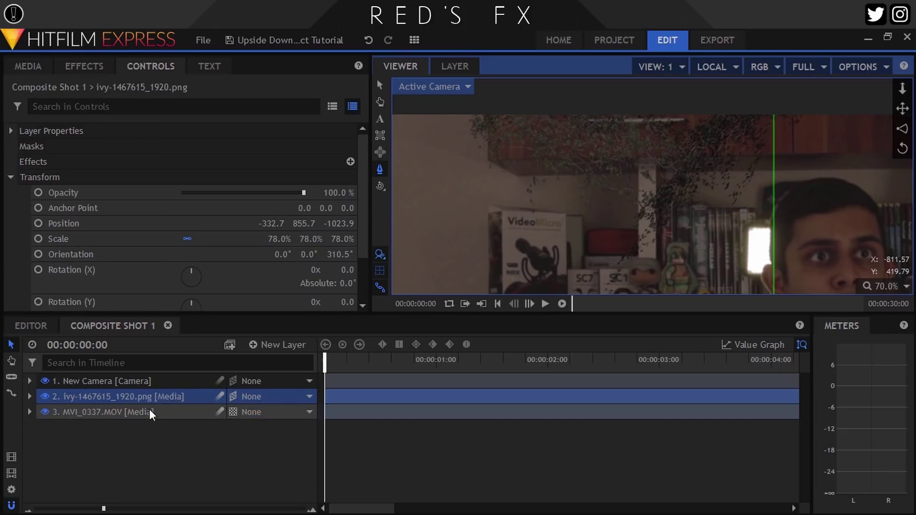
click(142, 396)
scroll(496, 136, up, 1)
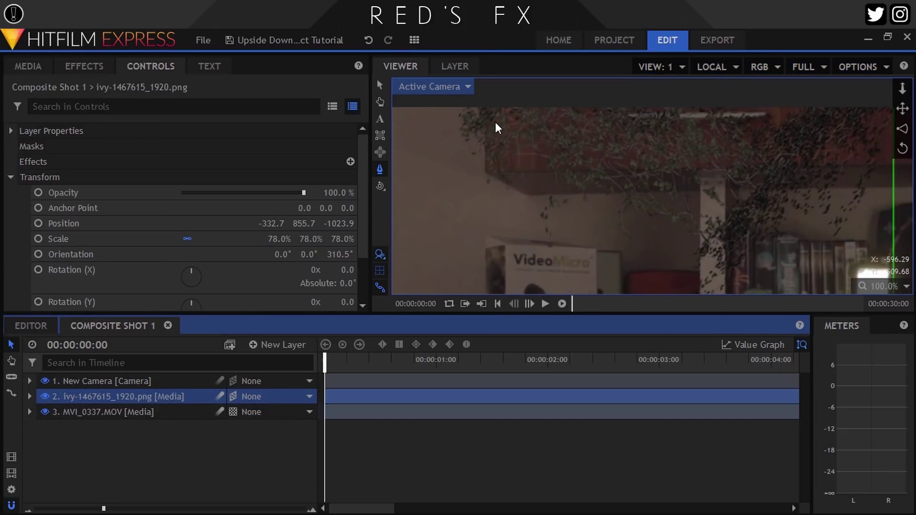
click(486, 100)
click(485, 170)
click(884, 166)
drag(691, 218, 516, 240)
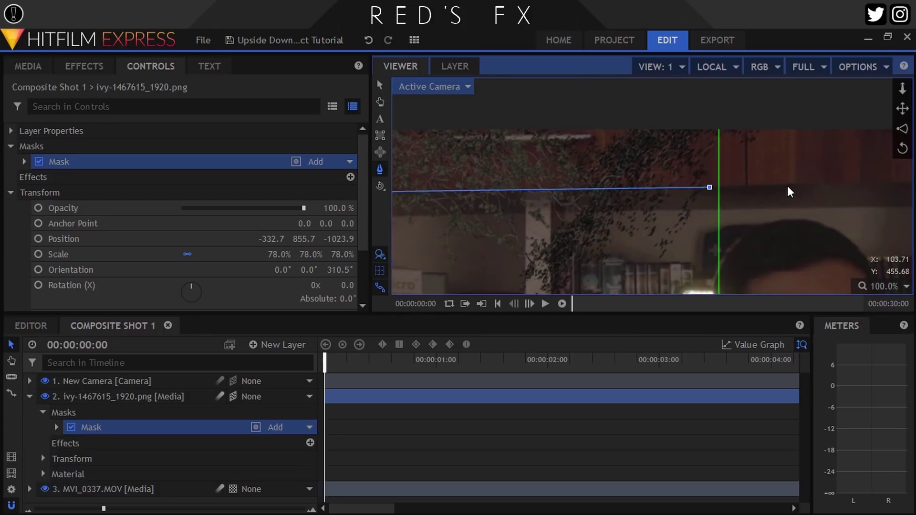
click(747, 186)
click(747, 115)
drag(396, 120, 599, 148)
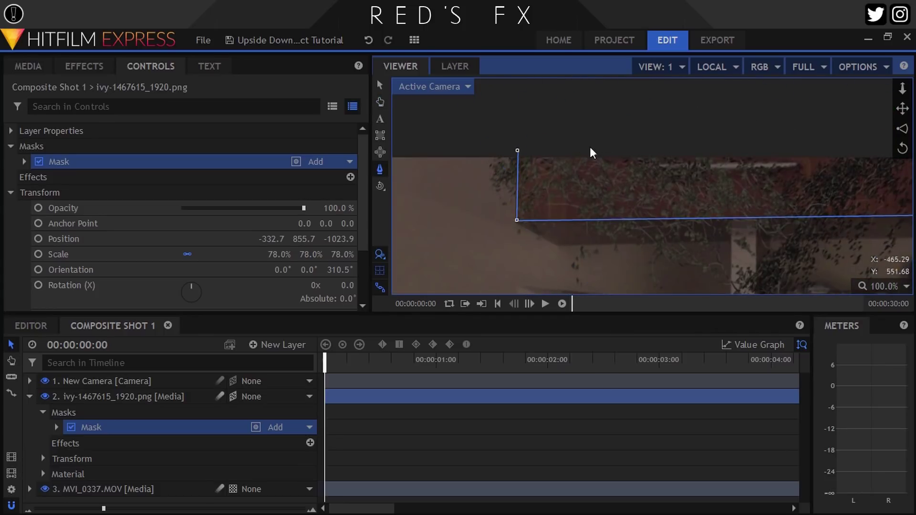
click(518, 151)
Set the ivy mask's feather strength to 5 px and fit the composite in the viewer.
click(24, 162)
click(38, 208)
click(331, 257)
key(Return)
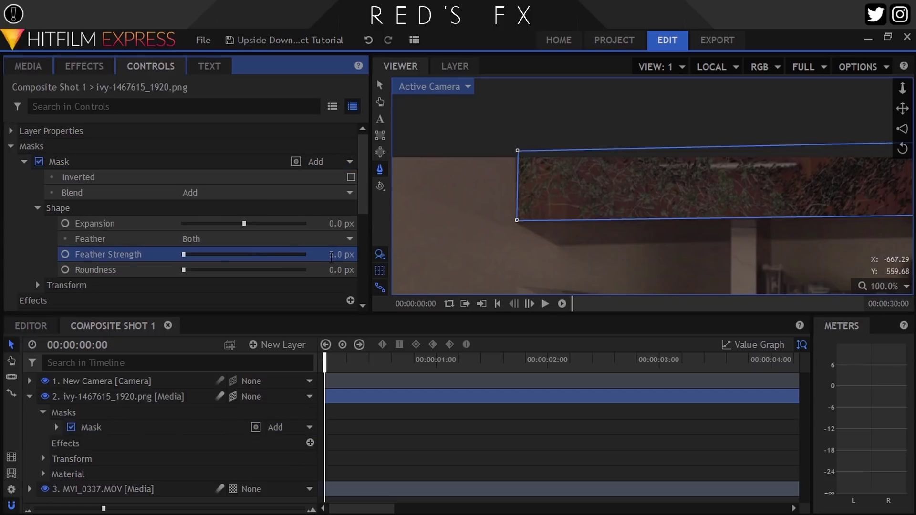
click(379, 85)
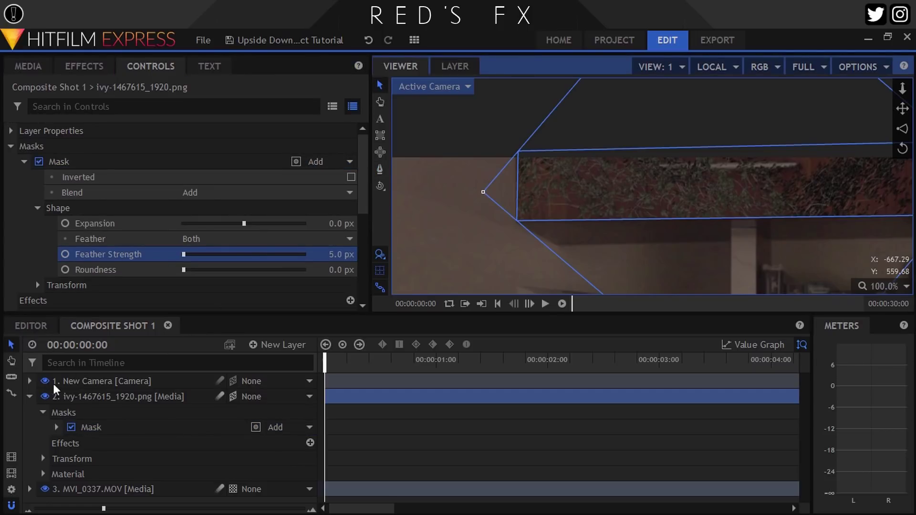
click(30, 397)
click(882, 286)
click(880, 500)
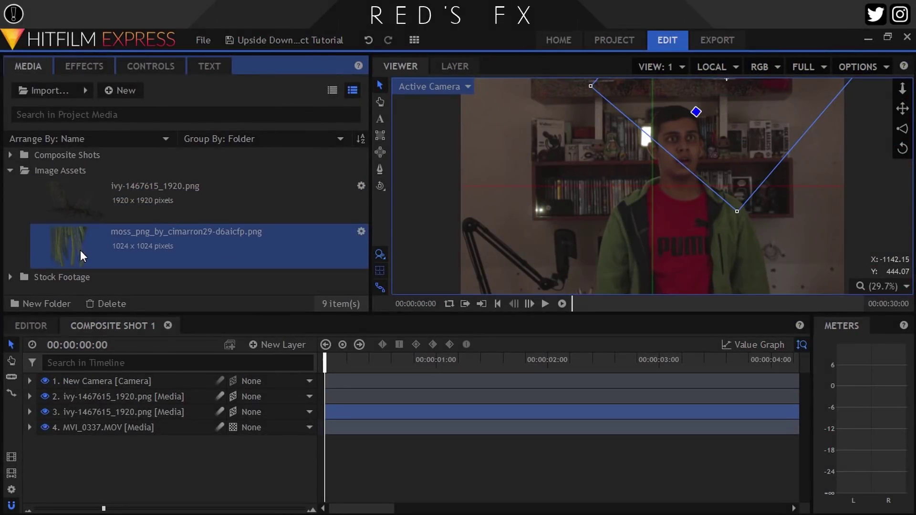
Add the moss image below the camera layer, scaled to 58% and placed over the wall at position -501.1, 77.8, 743.6.
drag(80, 250, 128, 382)
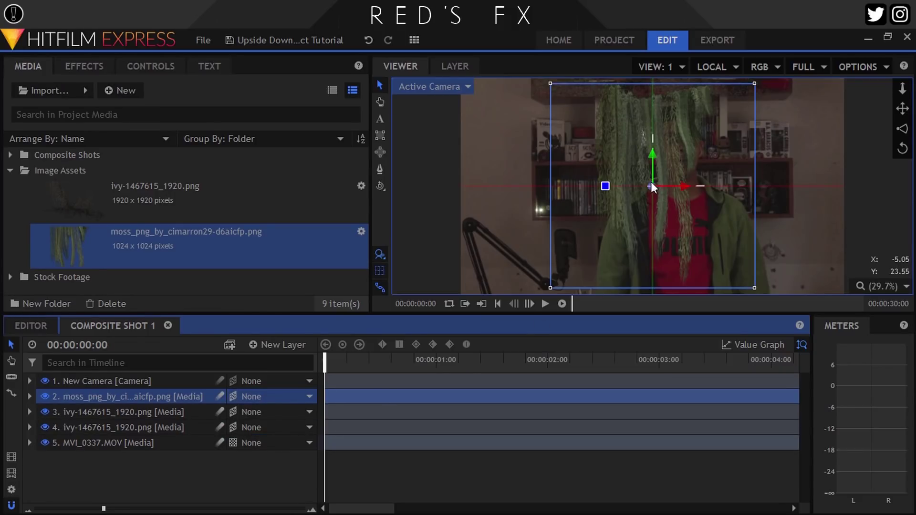
drag(651, 187, 488, 99)
click(150, 66)
click(11, 177)
click(342, 226)
drag(342, 225, 320, 239)
drag(482, 103, 484, 135)
drag(461, 165, 517, 167)
Find the Curves effect and apply it to the moss layer.
click(84, 66)
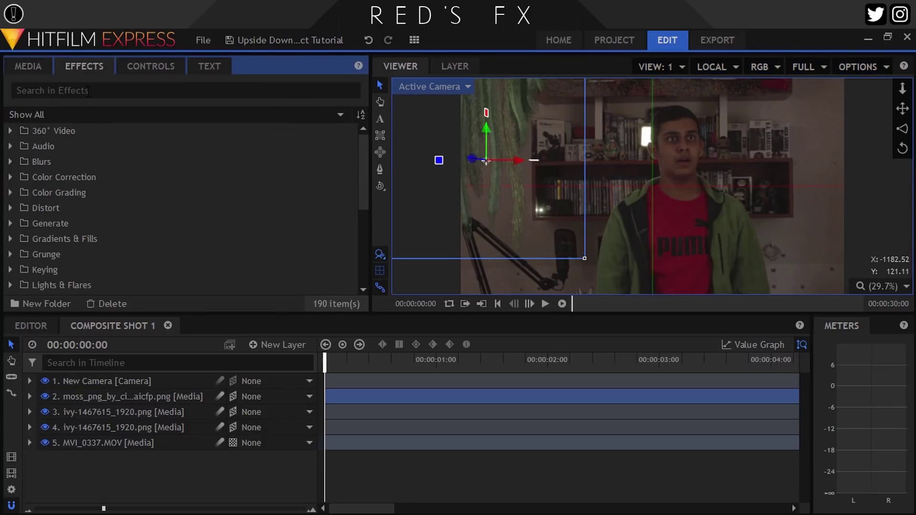
click(88, 91)
text(curv)
drag(59, 146, 139, 396)
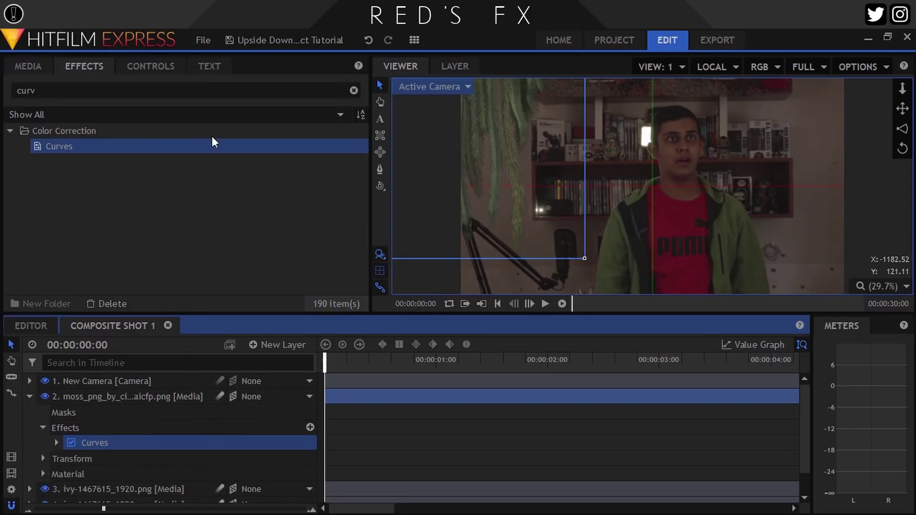
Darken the moss by pulling the middle of its RGB curve slightly down, then collapse the layer's properties.
click(151, 66)
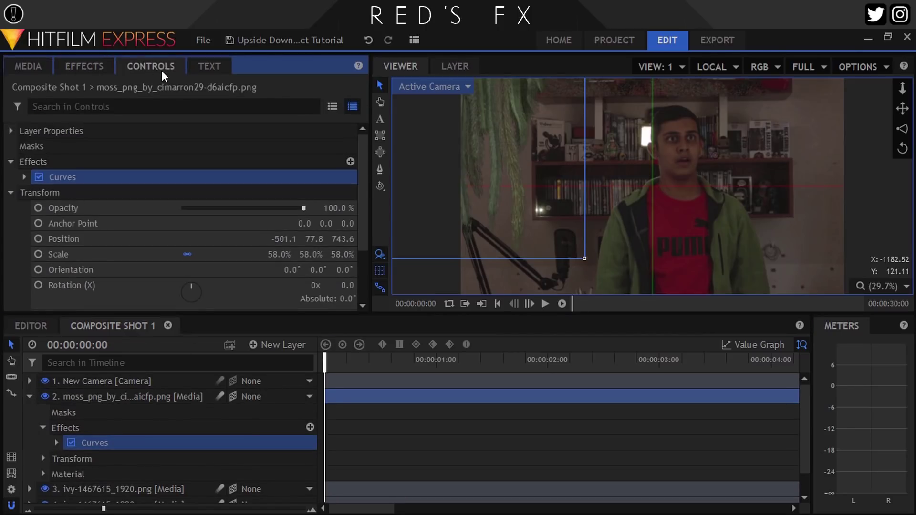
click(26, 177)
scroll(119, 165, down, 2)
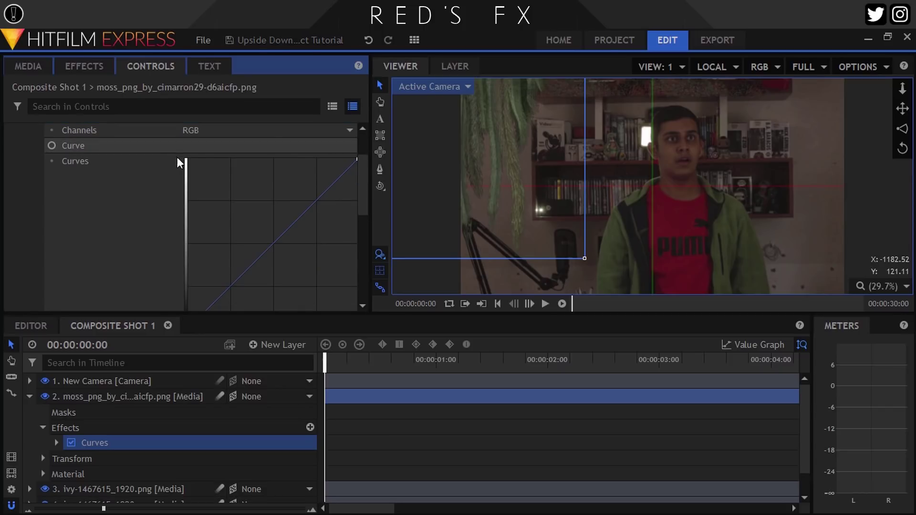
drag(271, 248, 283, 254)
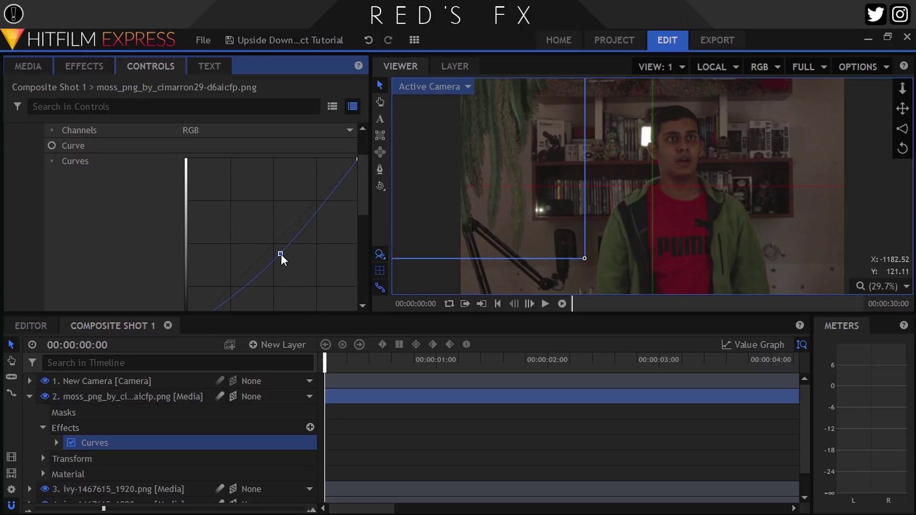
scroll(86, 214, up, 2)
click(11, 162)
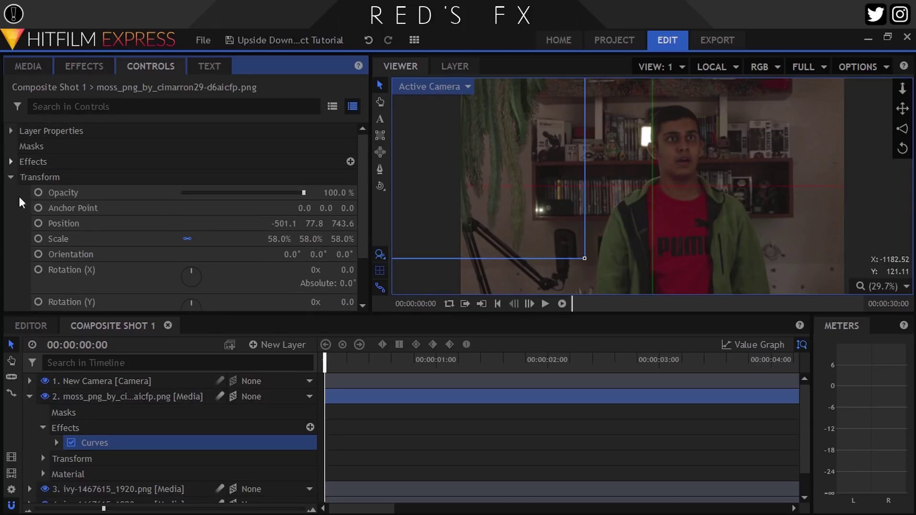
click(28, 396)
click(10, 177)
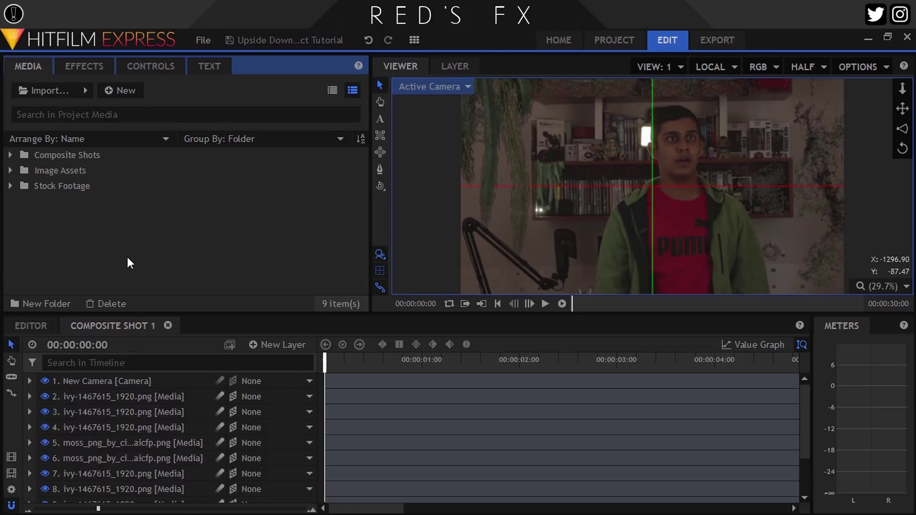
Add footagecrate-falling-ash-4.mov directly below the camera layer and scale it to 190%.
click(11, 186)
drag(116, 213, 132, 396)
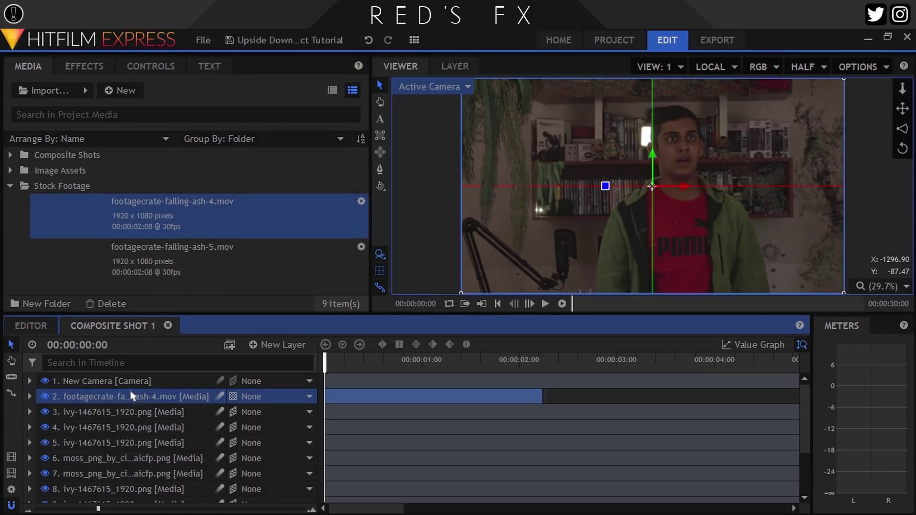
click(177, 68)
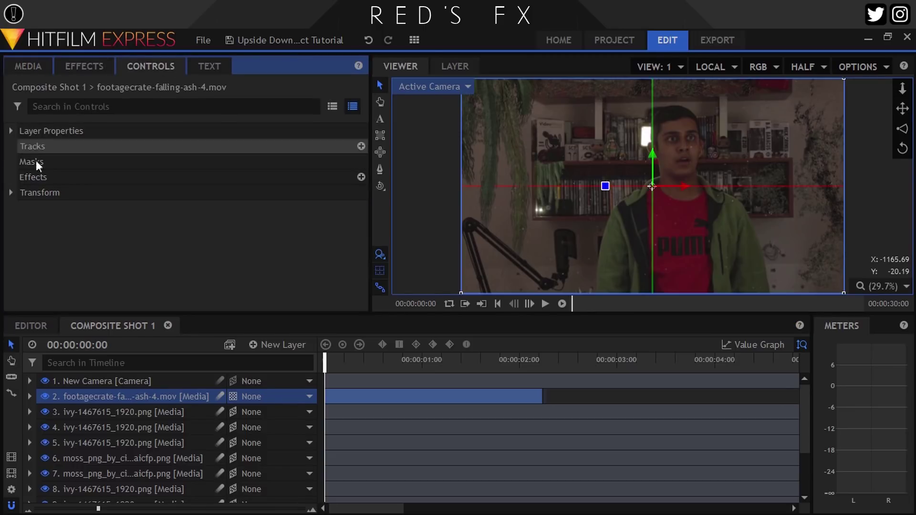
click(11, 193)
scroll(627, 171, up, 5)
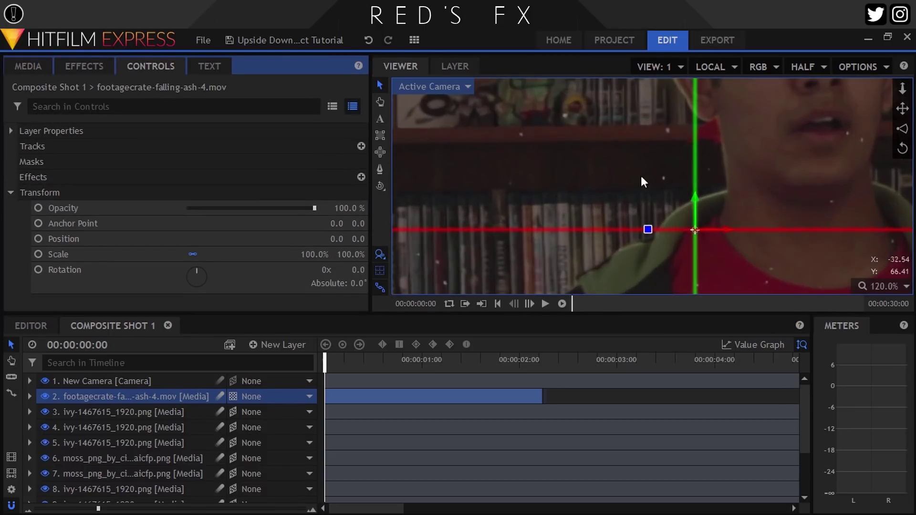
click(880, 285)
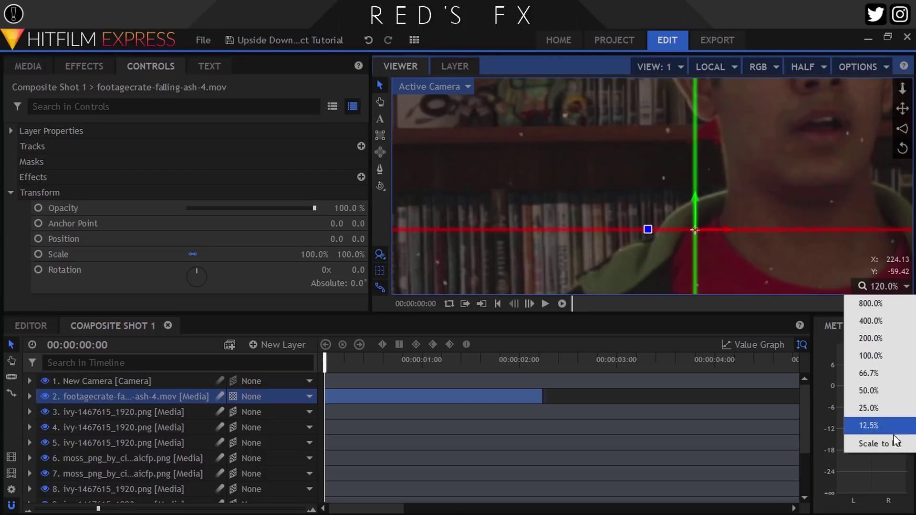
click(890, 438)
click(309, 252)
text(222)
key(Return)
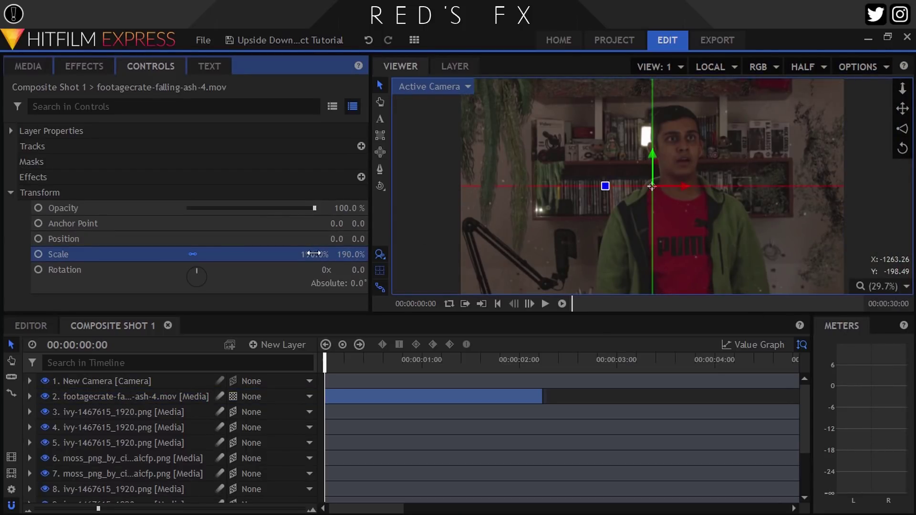
Add footagecrate-falling-ash-5.mov above the falling-ash-4 layer and scale it to 482%.
click(32, 63)
drag(119, 277, 144, 395)
click(143, 67)
click(21, 193)
click(312, 254)
text(302)
key(Return)
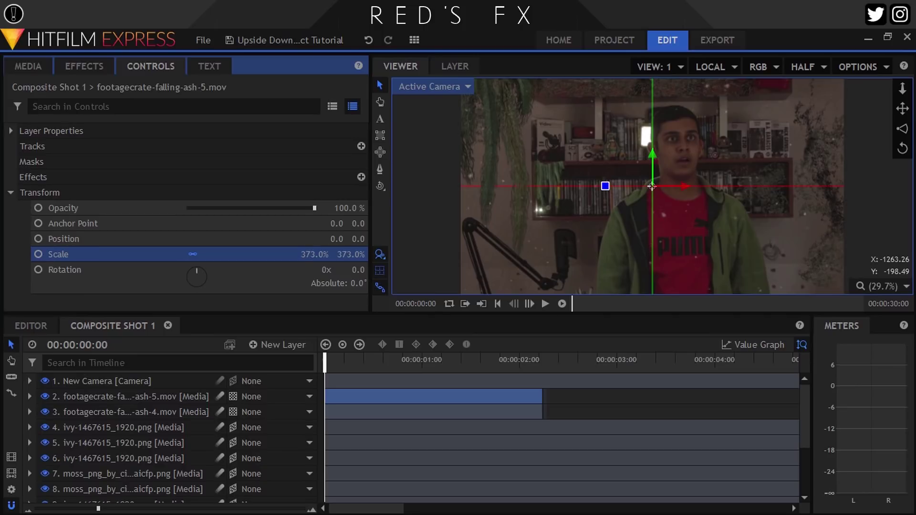
drag(313, 254, 286, 254)
Find the Lens Blur effect and apply it to the falling-ash-5 layer.
click(84, 66)
double_click(57, 91)
text(len)
click(74, 150)
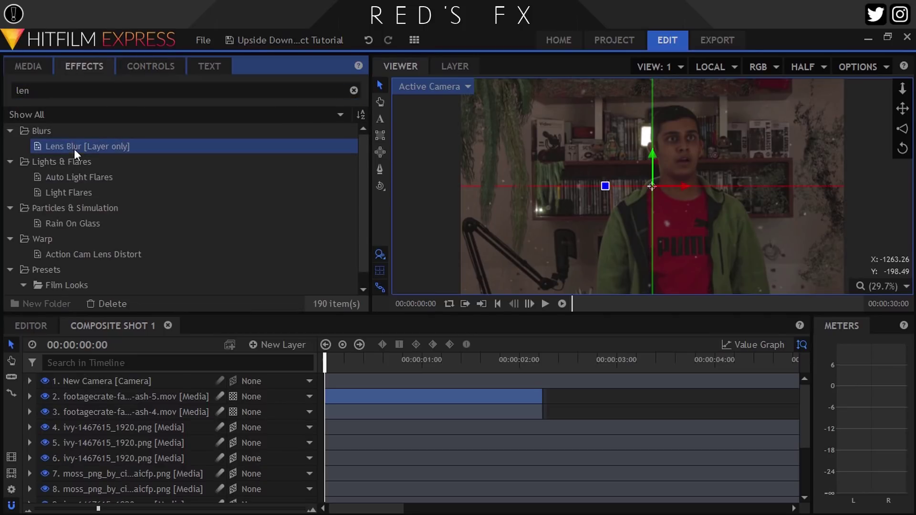
drag(74, 150, 143, 397)
Set the Lens Blur amount on the falling-ash-5 layer to 2 and collapse the layer.
click(151, 67)
click(24, 193)
click(350, 240)
text(2)
key(Return)
click(11, 177)
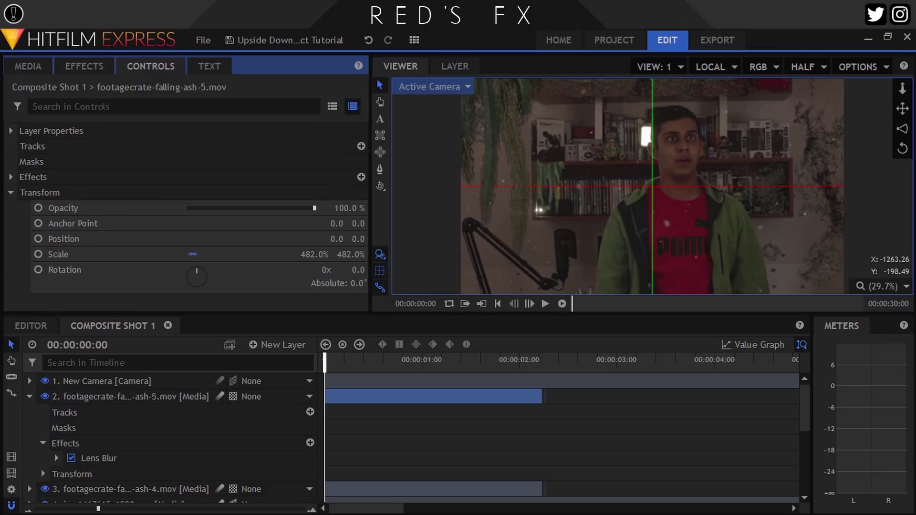
click(29, 396)
Duplicate the falling-ash-5 layer and shift one copy along the timeline to start where the other ends.
click(115, 397)
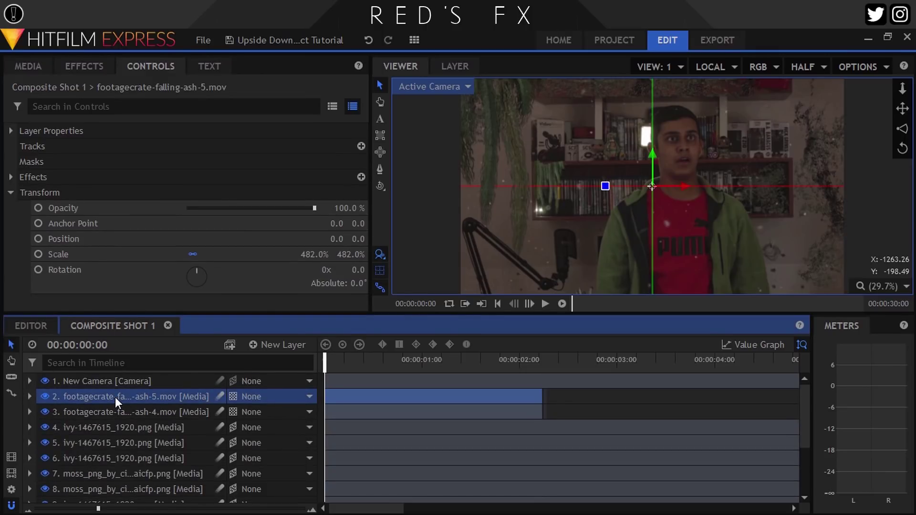
key(ctrl+d)
drag(345, 409, 556, 414)
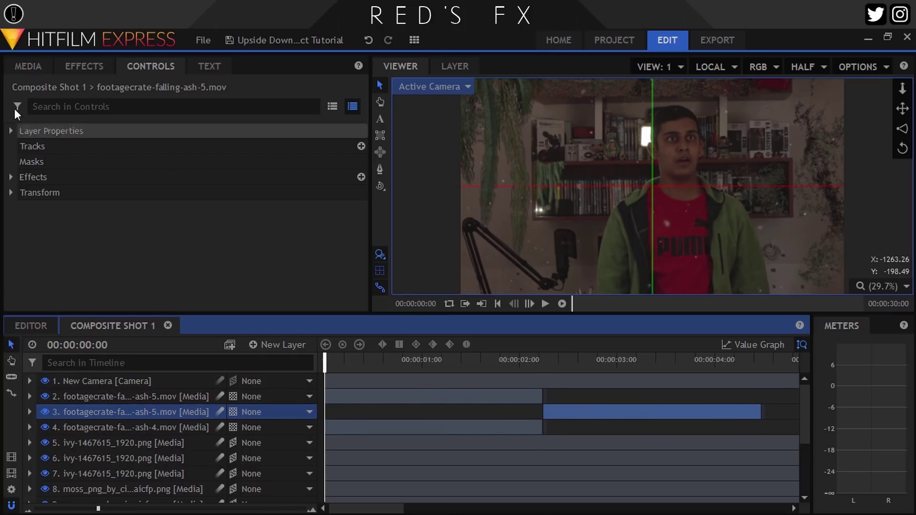
click(16, 65)
click(10, 186)
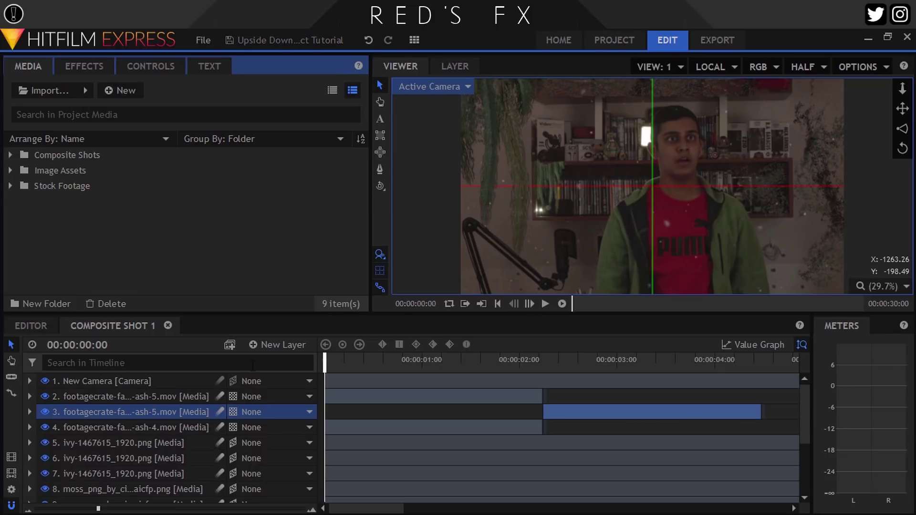
Add a grade layer to the composite shot and apply the Tint effect to it.
click(261, 345)
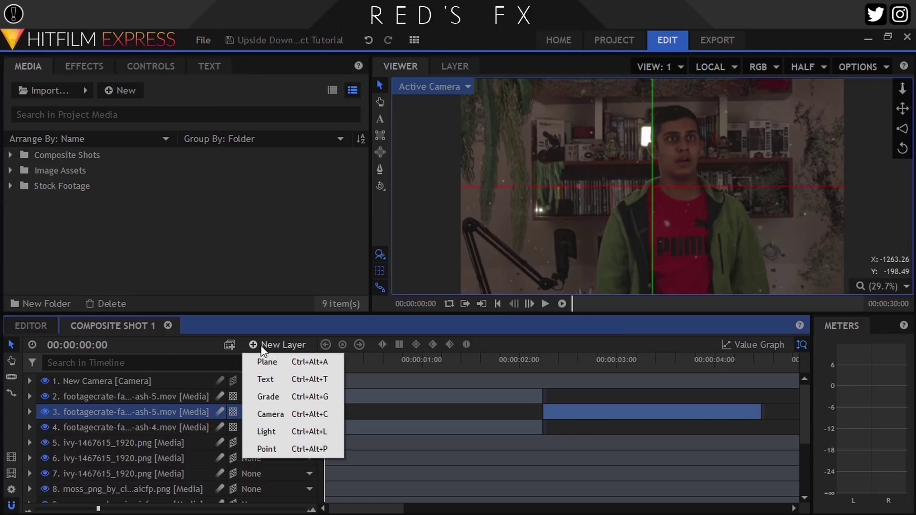
click(277, 397)
click(84, 66)
double_click(78, 86)
text(tint)
drag(54, 146, 122, 382)
Find the Curves effect and apply it to the grade layer.
double_click(48, 89)
text(curve)
drag(58, 146, 100, 381)
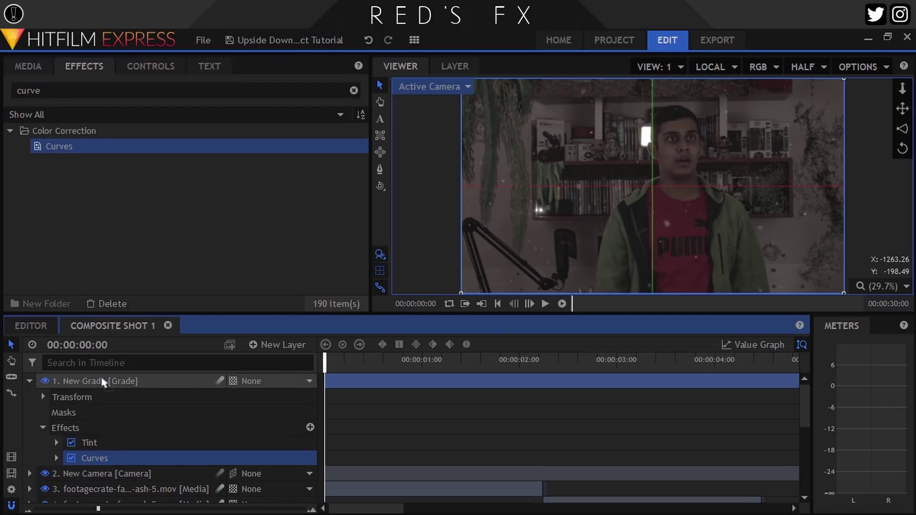
Set the Tint effect's Amount to Tint on the grade layer to 20%.
click(152, 67)
click(25, 193)
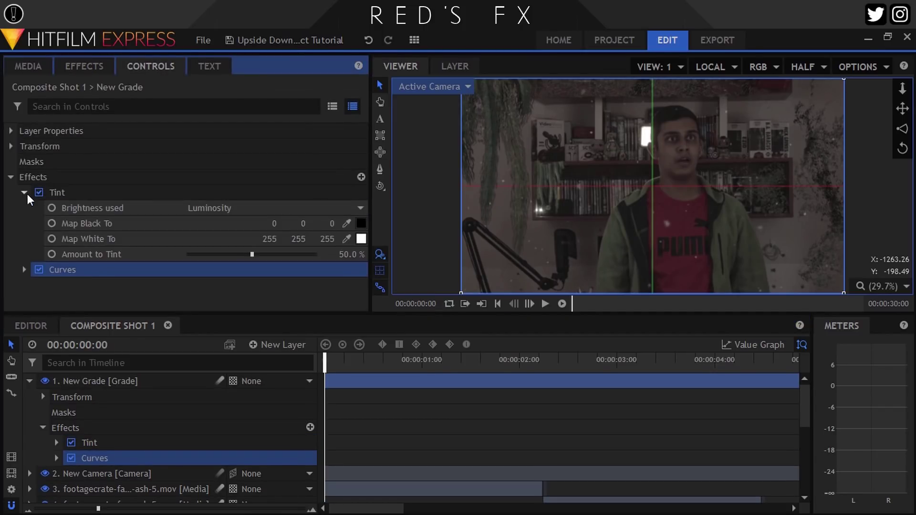
click(353, 254)
text(20)
key(Return)
Set the Tint effect's Map Black To colour to dark blue, RGB 24, 14, 100.
click(360, 224)
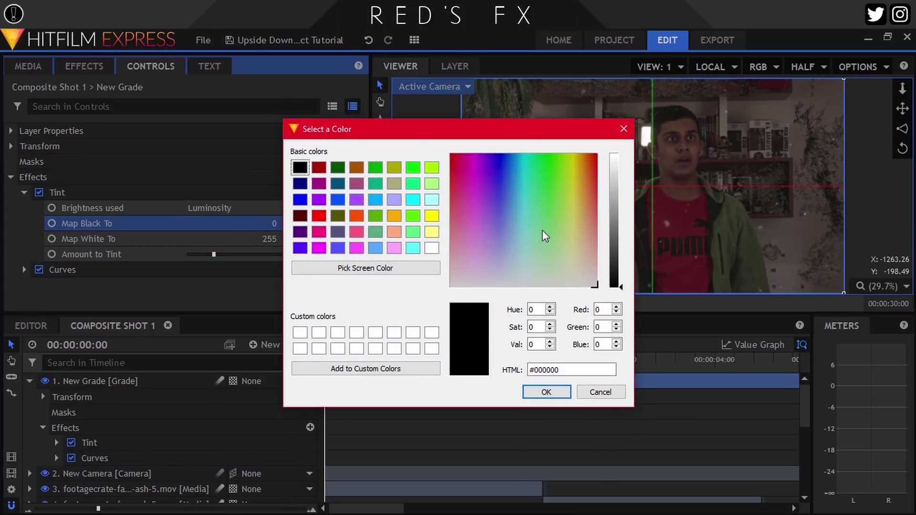
click(496, 173)
click(620, 242)
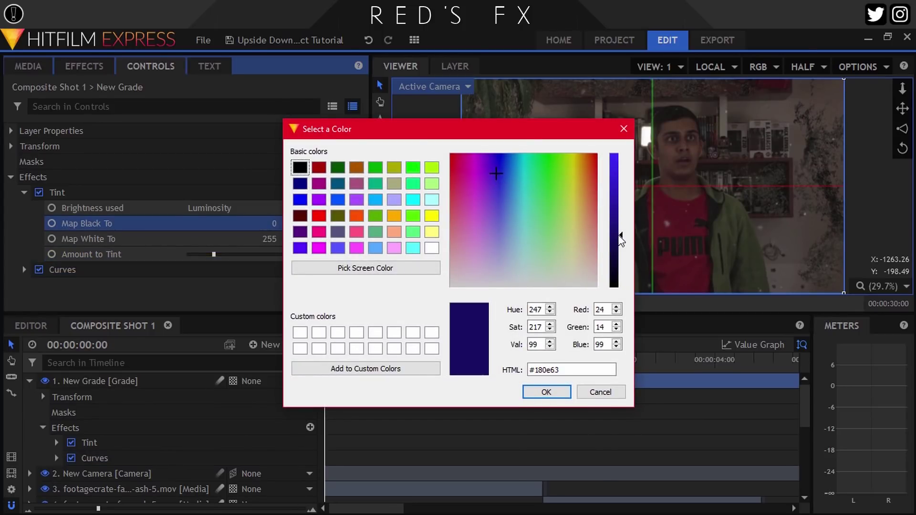
click(546, 391)
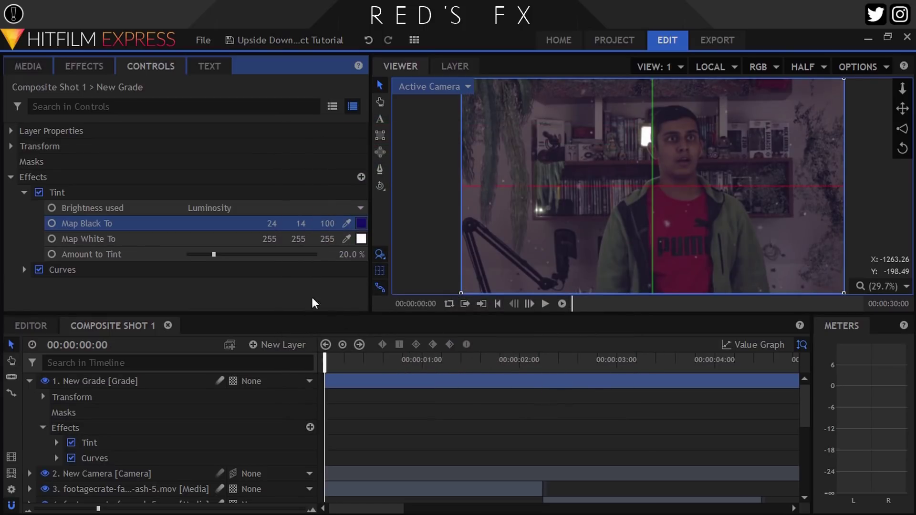
Darken the shadows in the Curves effect by moving the main curve's black point inward along the baseline.
click(24, 193)
click(23, 208)
scroll(180, 272, down, 5)
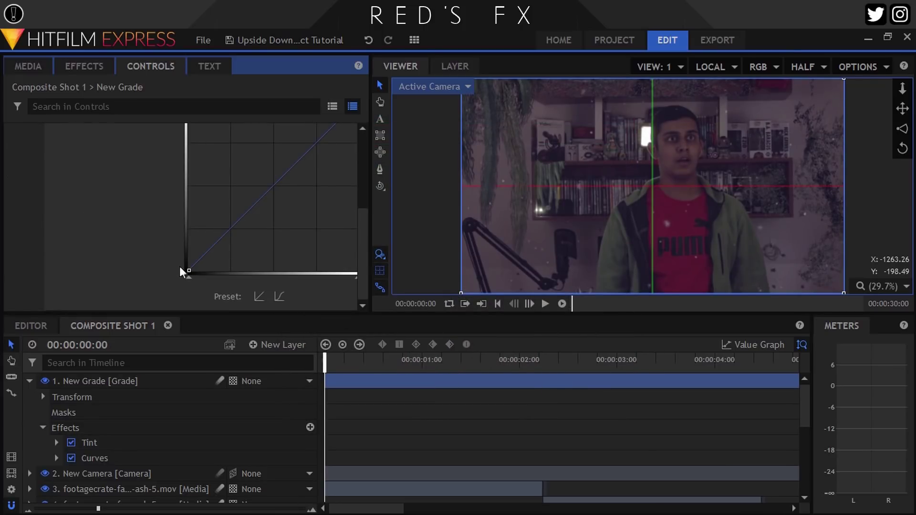
drag(188, 271, 212, 272)
Switch the Curves effect to the Blue channel and raise the lower midtones of its curve.
scroll(213, 273, up, 5)
click(200, 222)
click(213, 276)
scroll(213, 276, down, 5)
drag(265, 199, 253, 186)
Switch the Curves effect to the Green channel and bend its curve upward slightly in the midtones.
scroll(257, 206, up, 5)
click(229, 224)
click(216, 263)
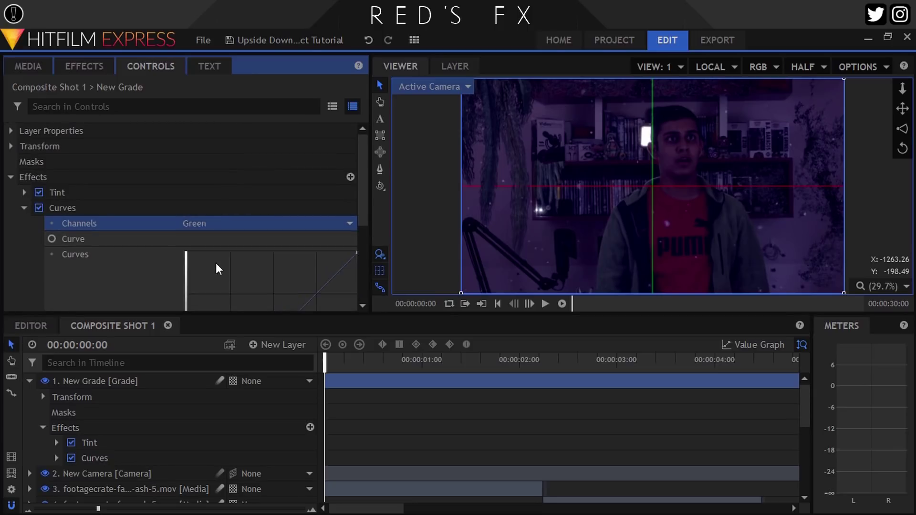
scroll(239, 224, down, 5)
drag(268, 189, 262, 183)
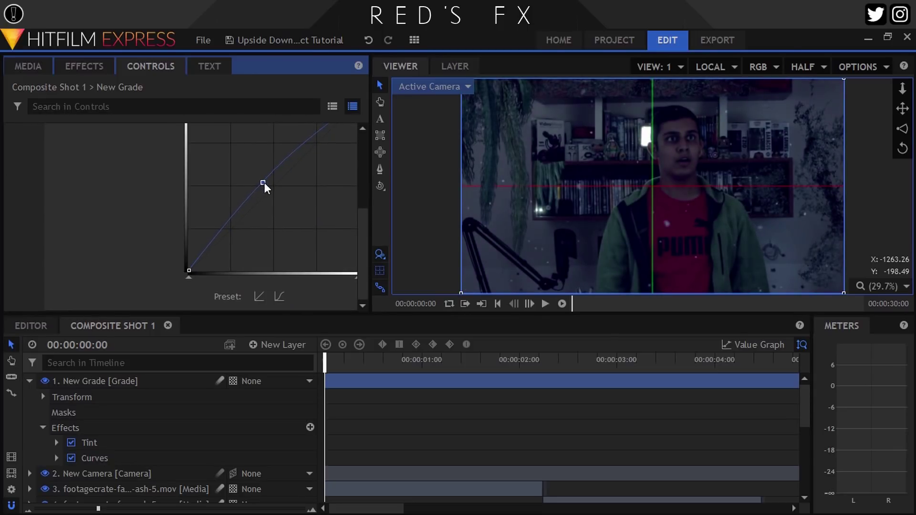
Switch the Curves effect to the Red channel and lift its curve slightly below the midpoint.
scroll(228, 233, up, 5)
click(225, 228)
click(217, 248)
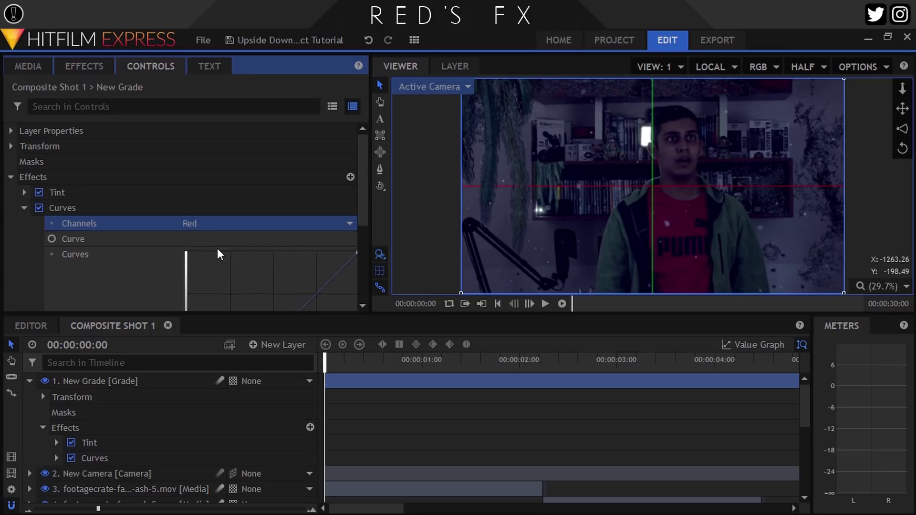
scroll(217, 248, down, 5)
click(261, 194)
drag(260, 194, 258, 193)
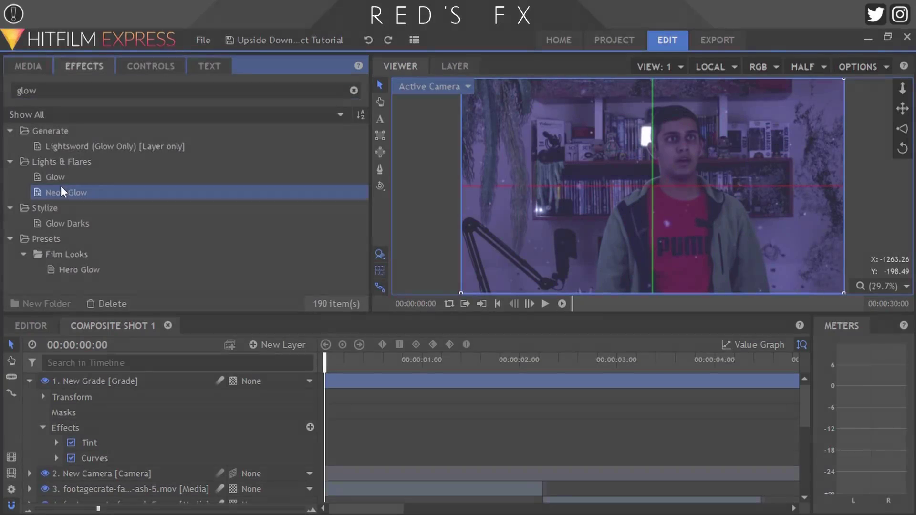
Apply the Glow effect to the grade layer with intensity 2.7, threshold 69% and radius 102.4 px.
drag(56, 176, 90, 379)
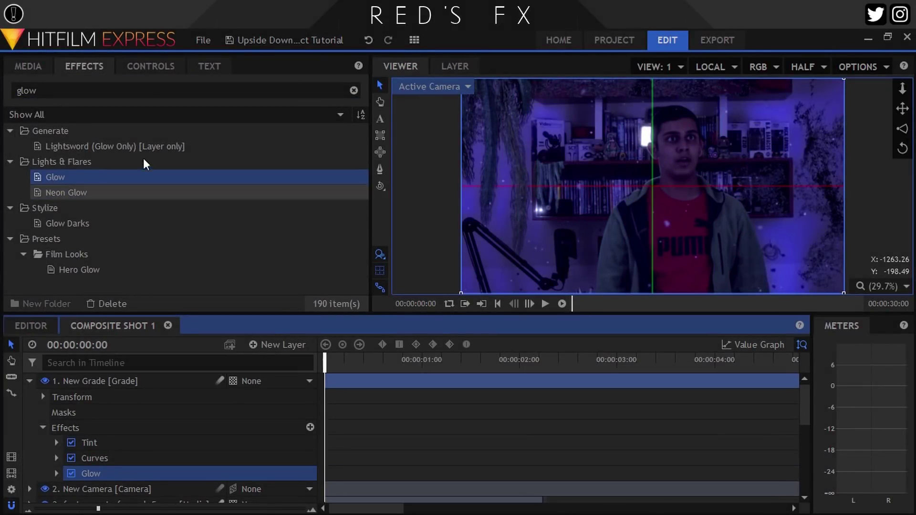
click(146, 67)
click(24, 223)
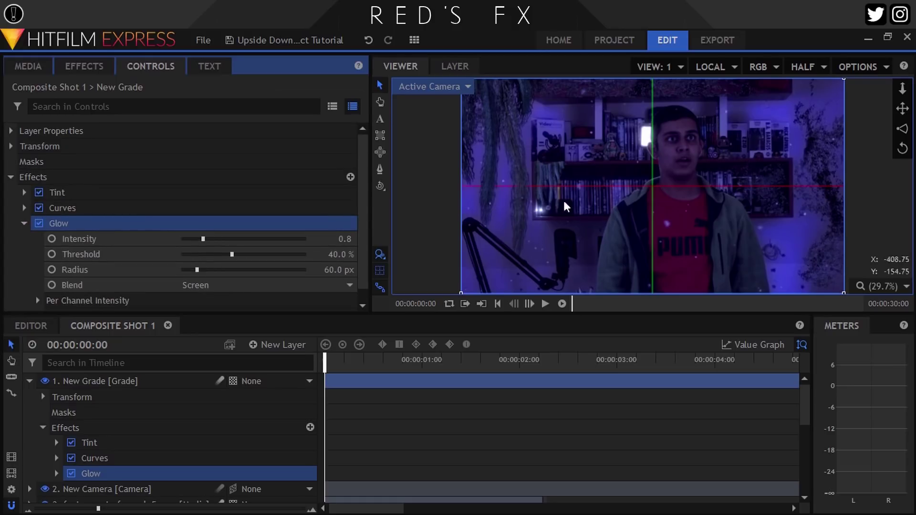
drag(233, 254, 210, 276)
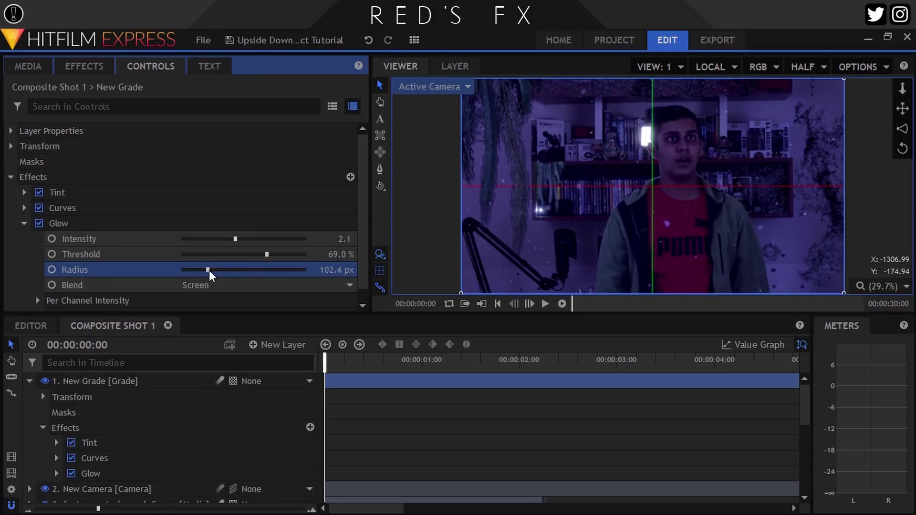
scroll(400, 227, up, 3)
drag(339, 235, 341, 234)
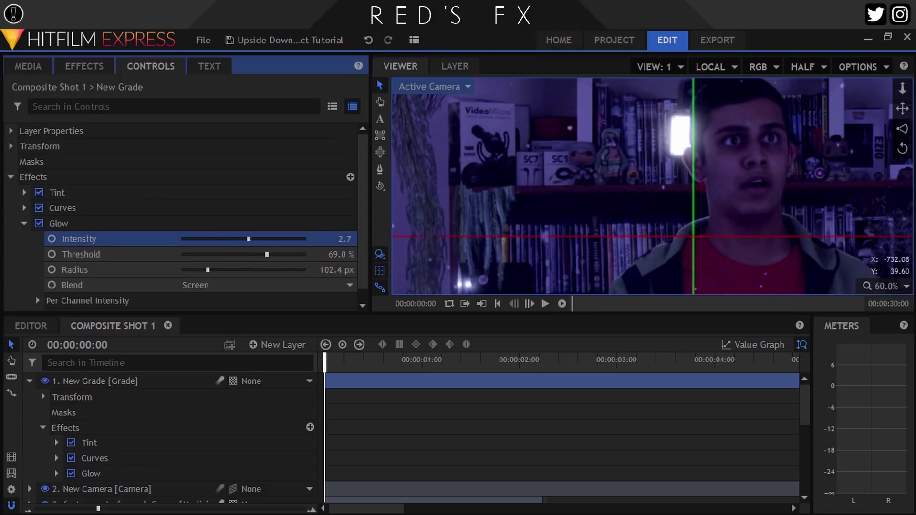
Collapse the Glow effect's settings and duplicate the effect on the grade layer.
click(24, 223)
click(79, 227)
key(ctrl+d)
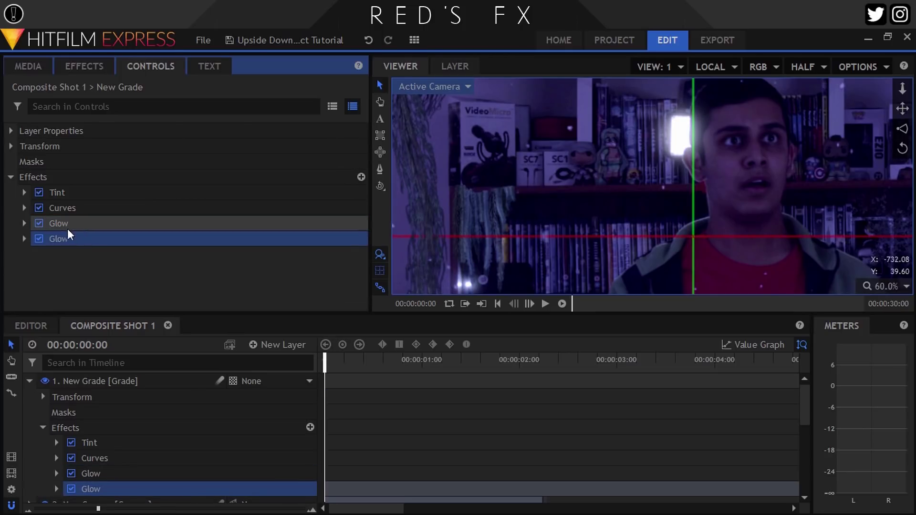
Set the first Glow effect's radius to 250.8 px and intensity to 3.6, and collapse it.
click(24, 239)
click(23, 223)
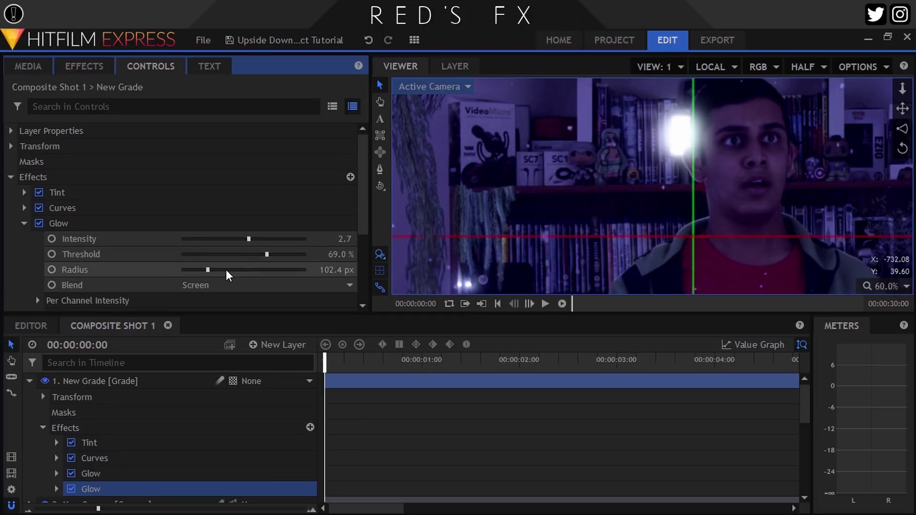
drag(226, 269, 243, 267)
drag(266, 239, 272, 240)
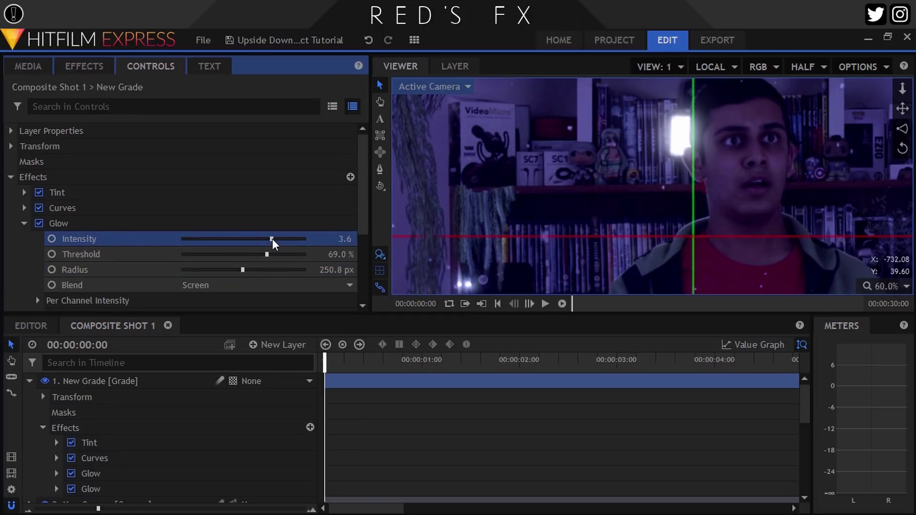
click(24, 224)
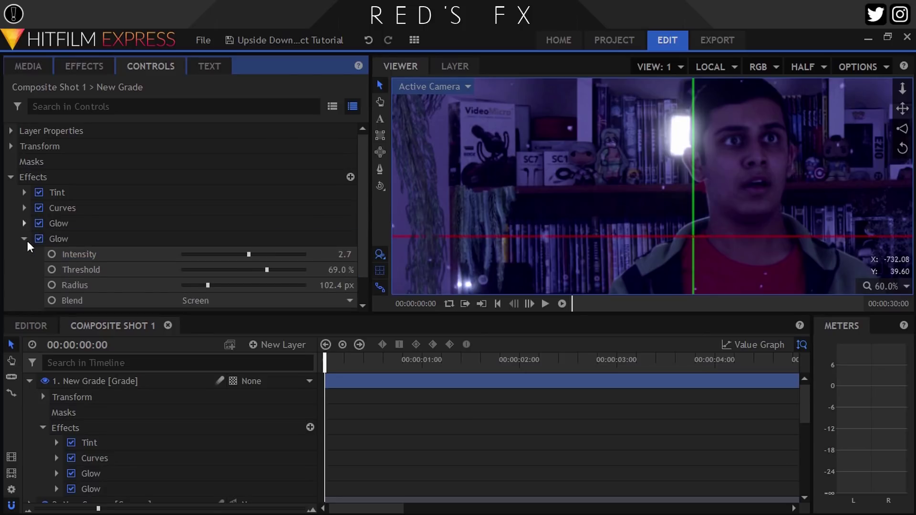
Lower the intensity and radius of the second Glow effect slightly.
scroll(178, 262, down, 1)
mouse_move(229, 228)
mouse_down()
mouse_move(242, 224)
mouse_move(233, 227)
mouse_up()
mouse_move(193, 257)
mouse_down()
mouse_move(213, 259)
mouse_move(200, 260)
mouse_up()
Find the Brightness & Contrast effect and apply it to the grade layer.
click(81, 67)
double_click(72, 89)
text(brig)
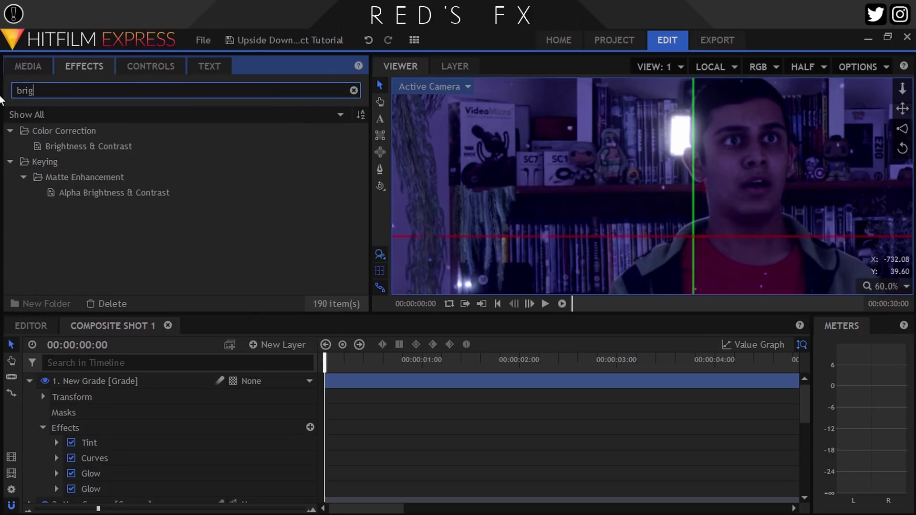
drag(89, 146, 119, 382)
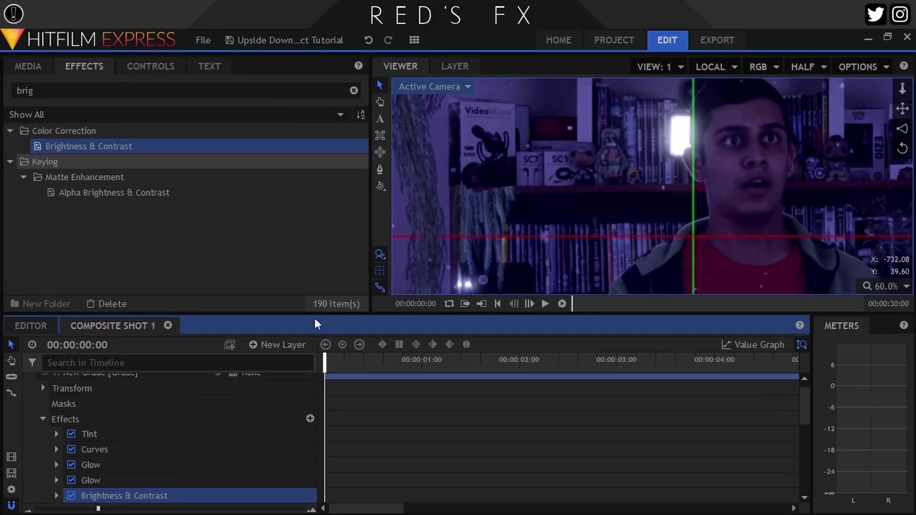
Set the Contrast of the Brightness & Contrast effect to 24 and collapse the grade layer.
click(885, 286)
click(897, 451)
click(141, 68)
click(23, 196)
click(25, 254)
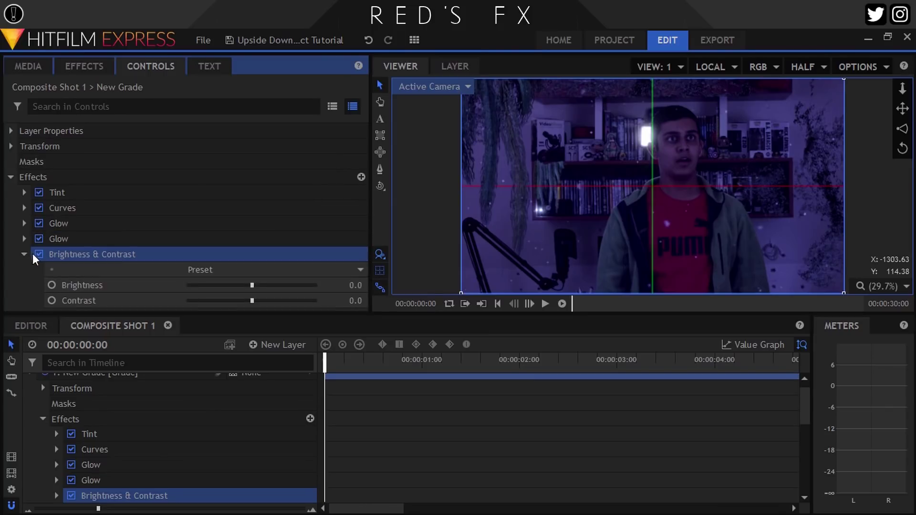
drag(340, 286, 362, 300)
key(ctrl+z)
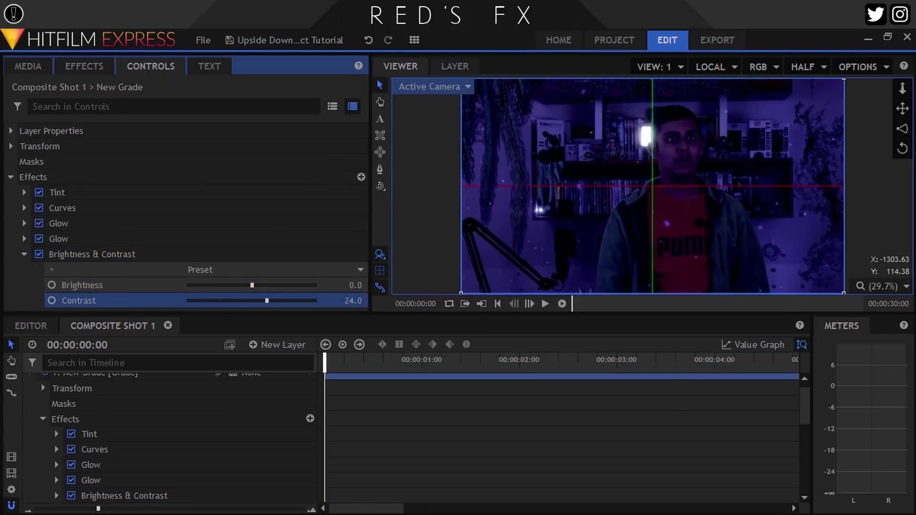
click(10, 177)
scroll(18, 384, up, 1)
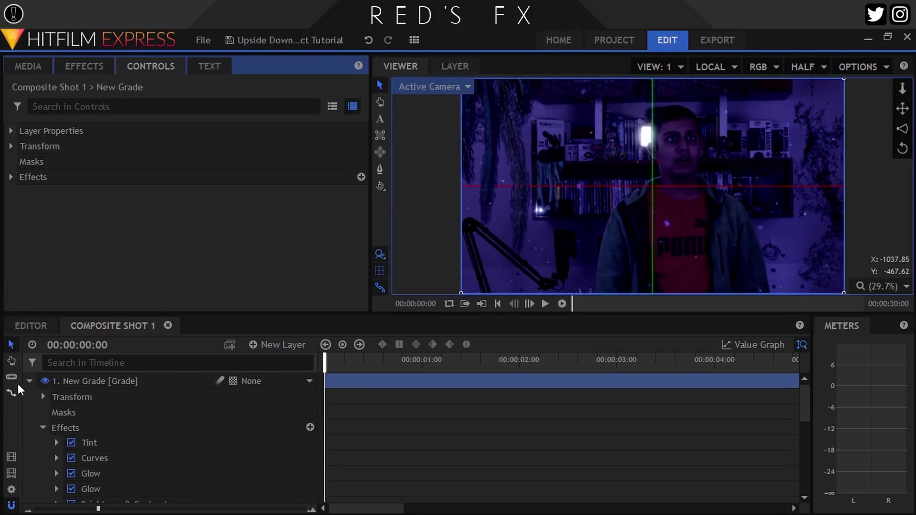
click(32, 382)
Find the Vignette effect, apply it to the grade layer and collapse the layer.
click(92, 69)
drag(40, 91, 2, 93)
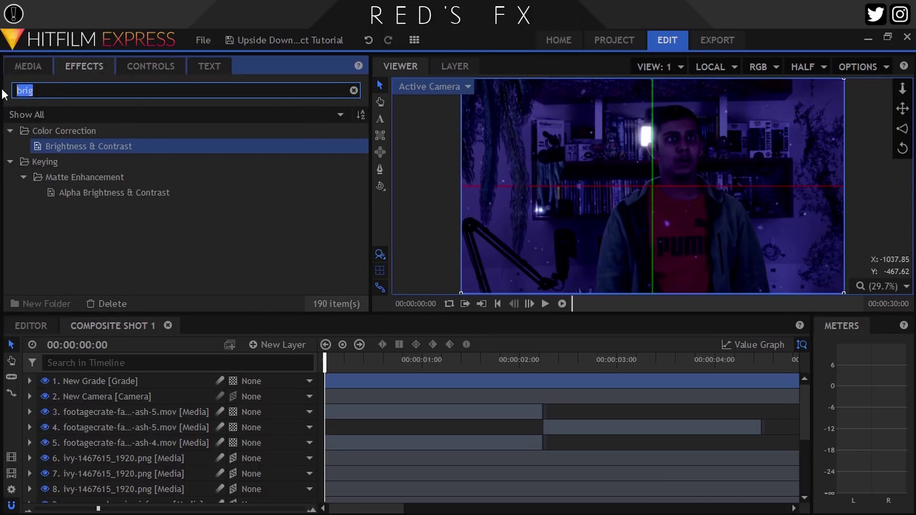
text(vign)
drag(71, 146, 101, 387)
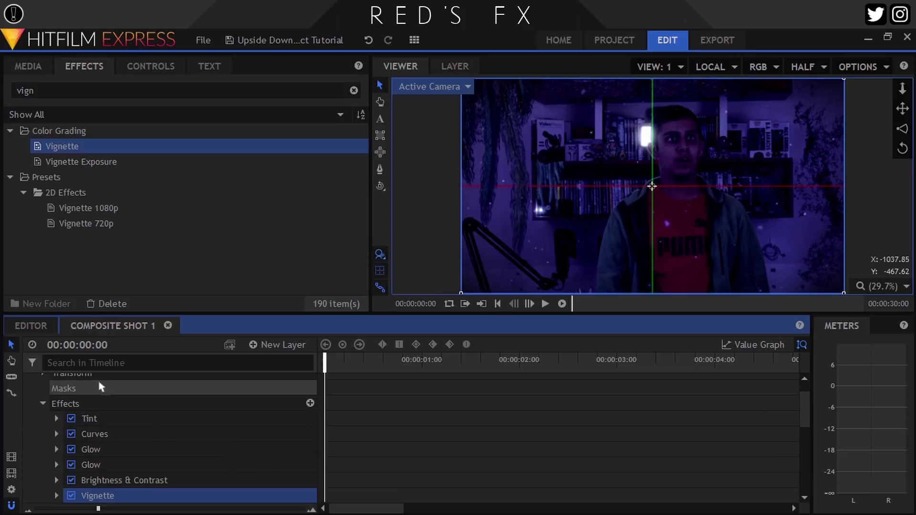
scroll(35, 385, up, 2)
click(29, 380)
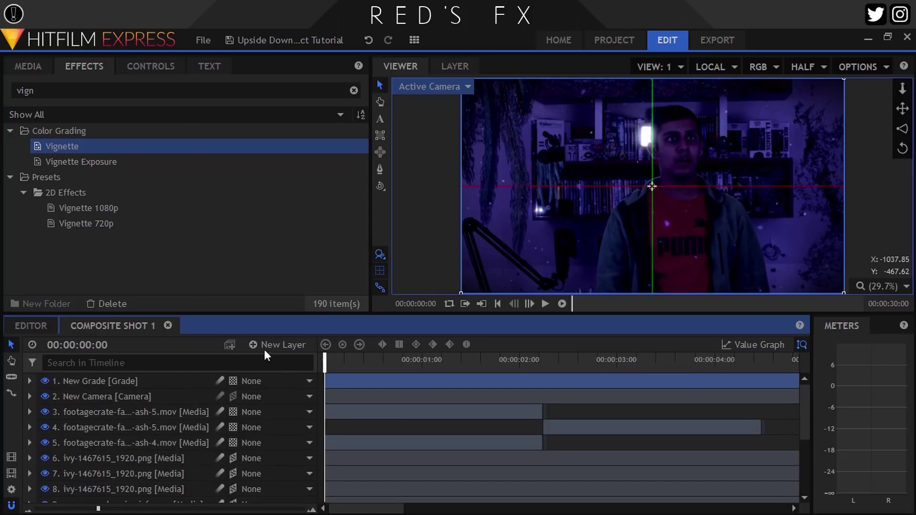
Create a new plane layer with the dark green colour #0e3f2f above the grade layer.
click(261, 344)
click(273, 359)
click(441, 286)
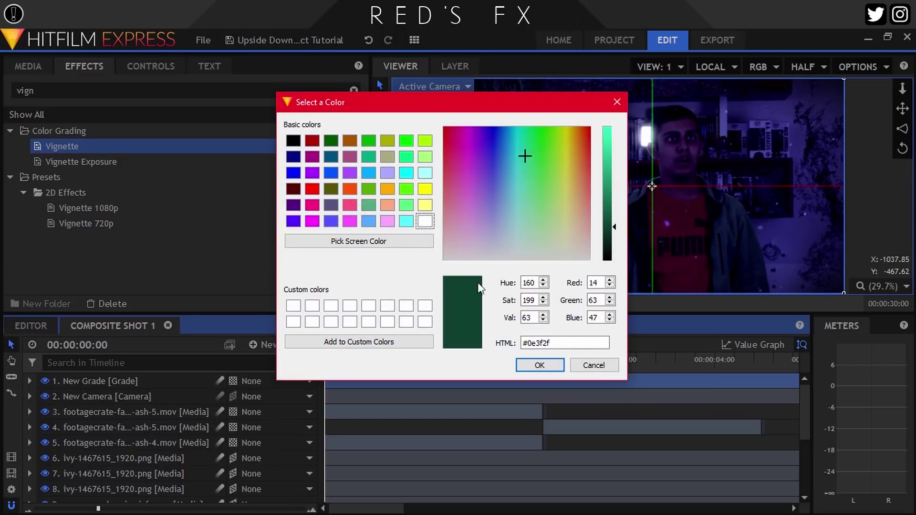
click(539, 365)
click(527, 334)
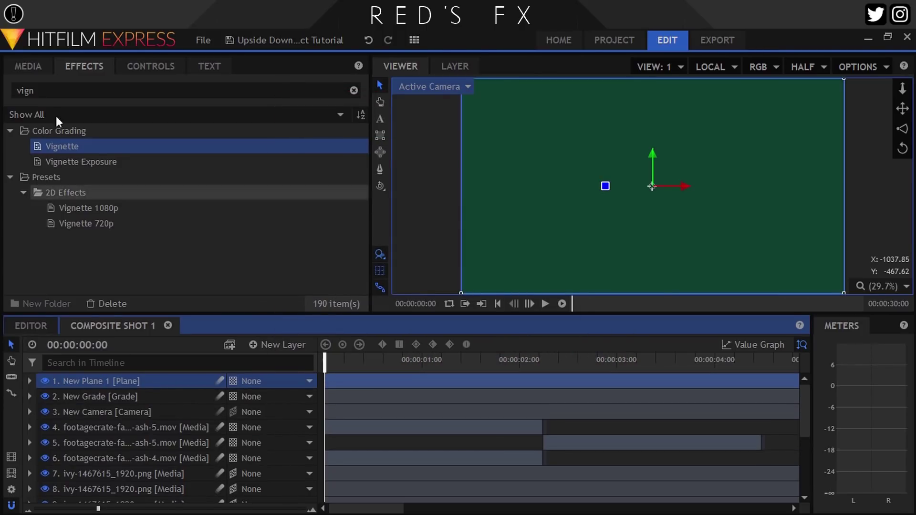
Set the green plane's opacity to 15%, toggling the layer's visibility to compare the look.
click(138, 67)
click(340, 193)
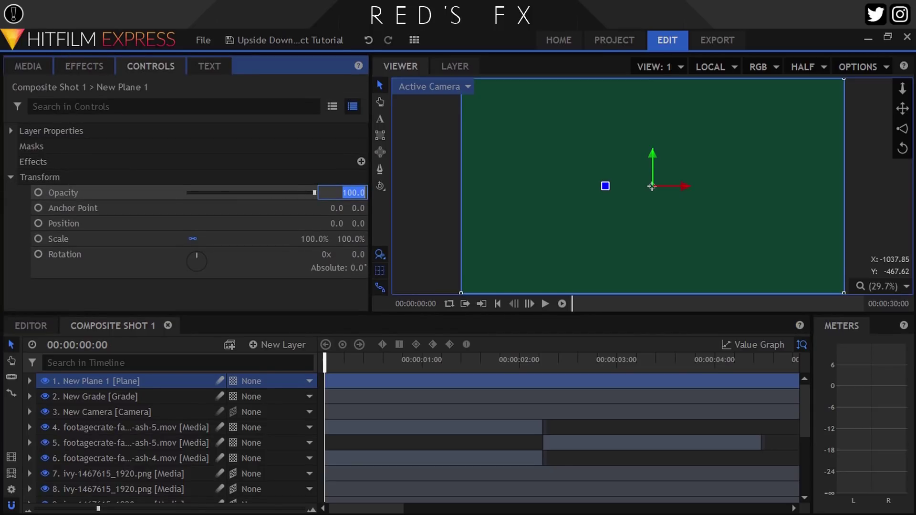
key(Return)
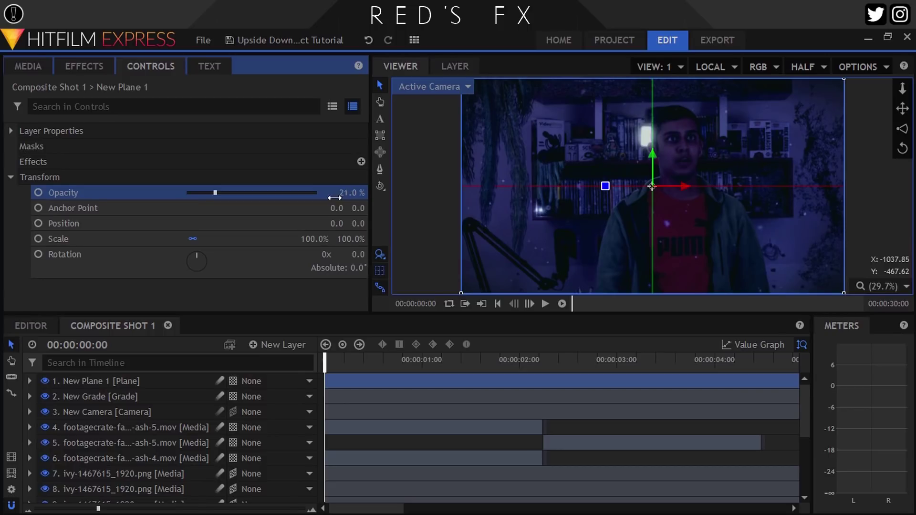
click(43, 379)
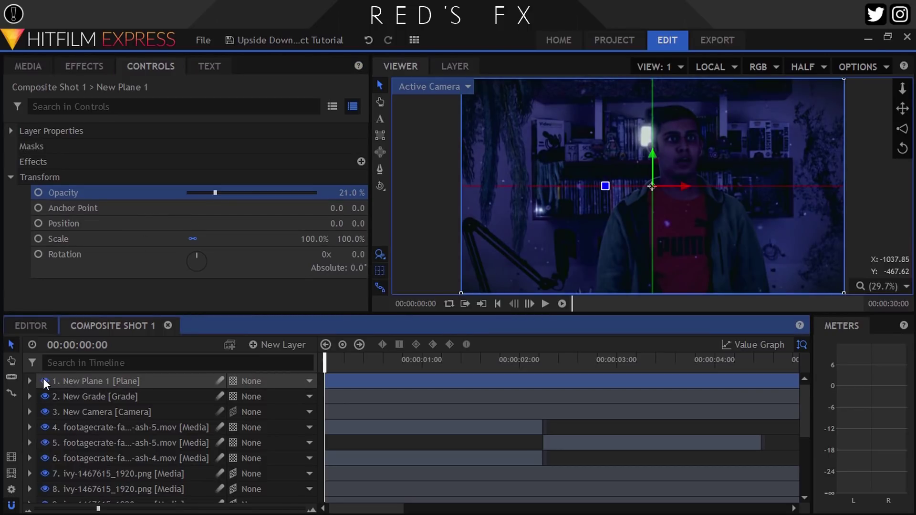
drag(341, 199, 337, 199)
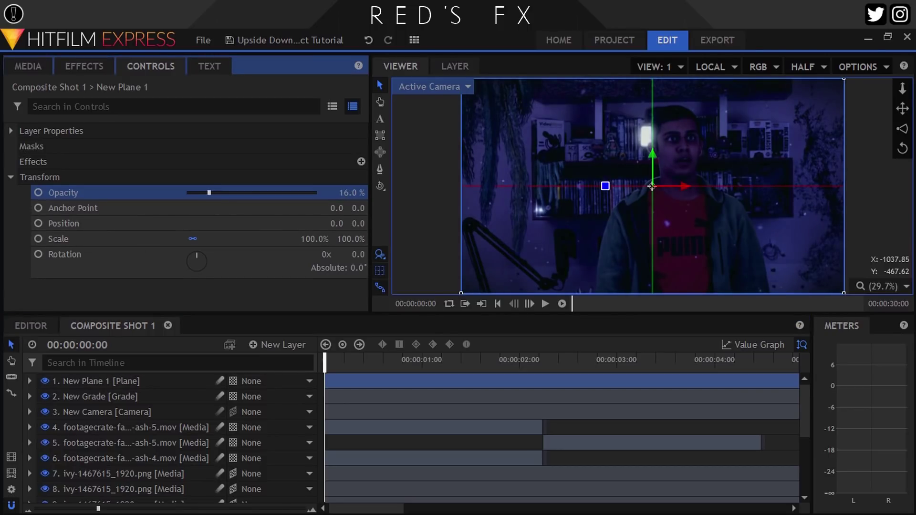
click(352, 194)
text(1)
click(47, 379)
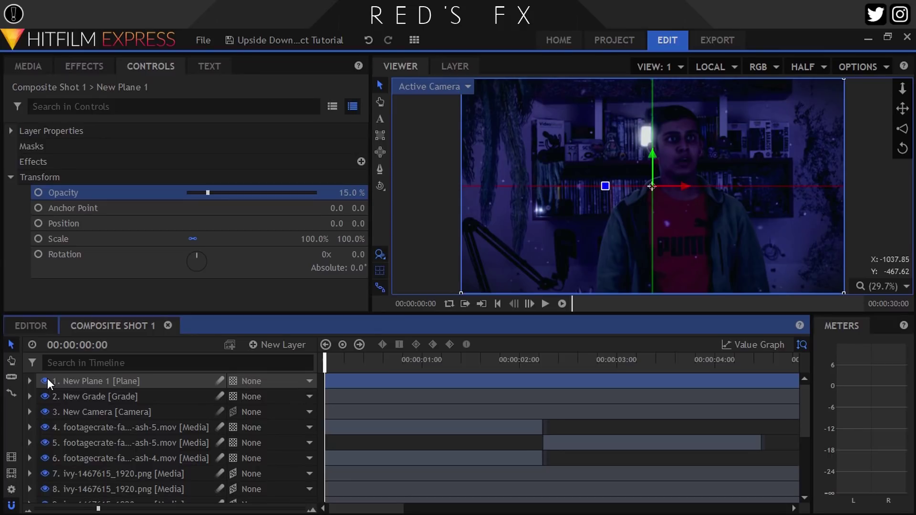